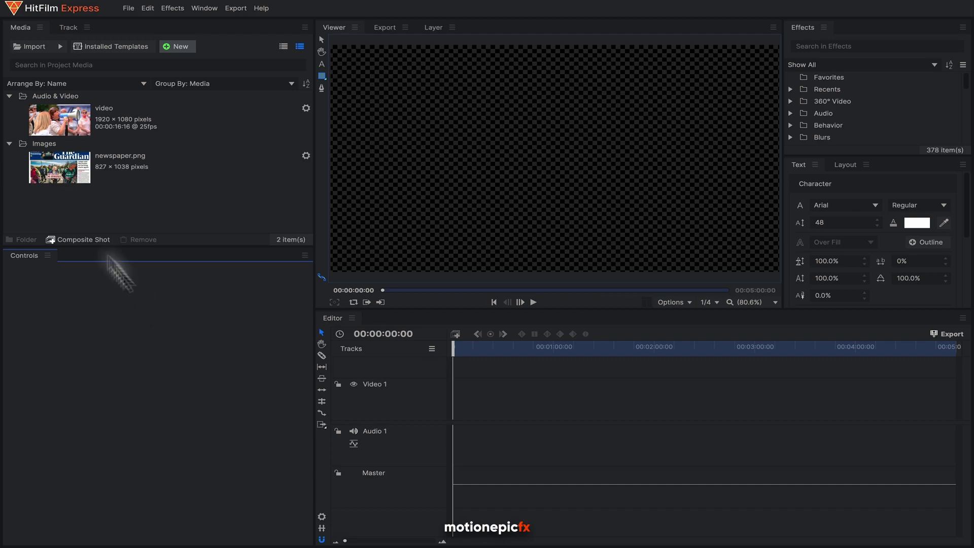
Preview the newspaper image, then close the preview and select the video clip.
left_click(80, 177)
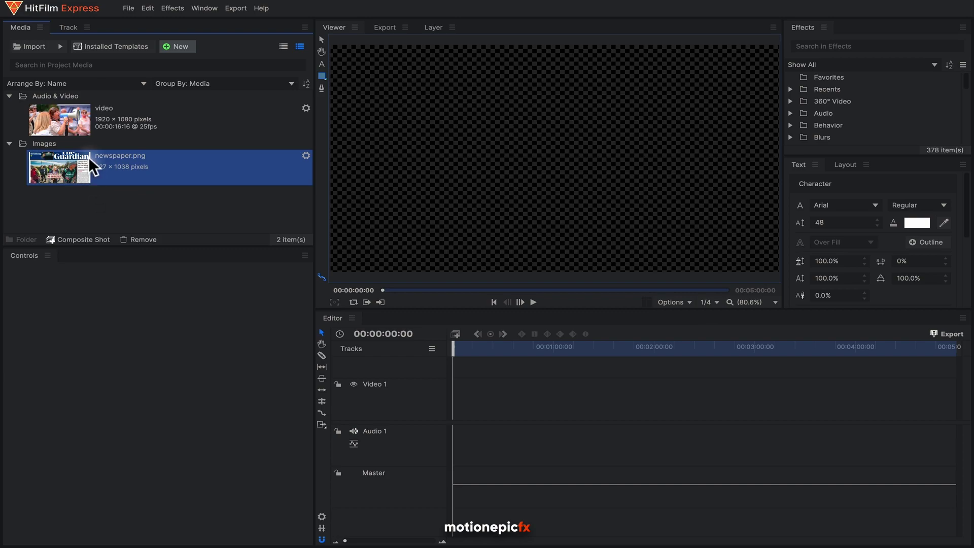
double_click(88, 157)
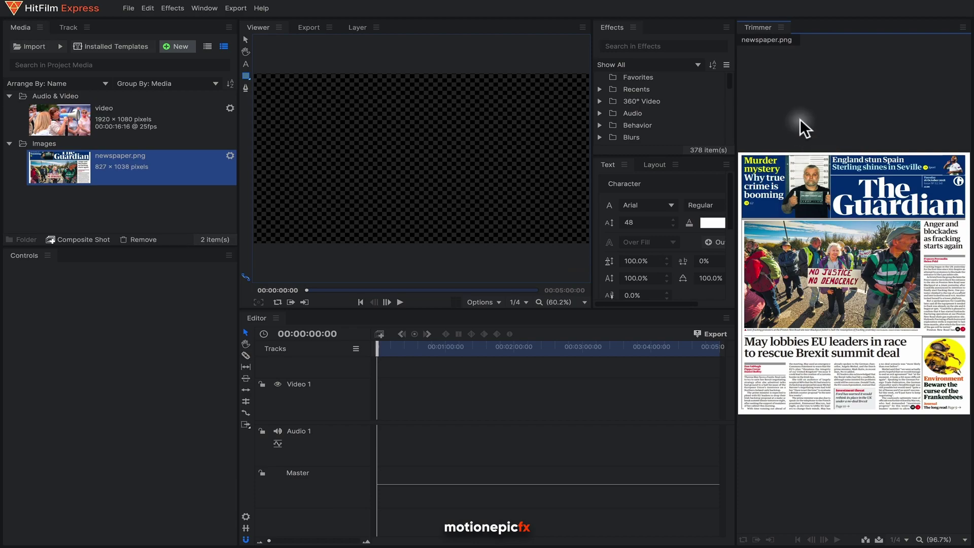
left_click(782, 27)
left_click(791, 51)
left_click(126, 126)
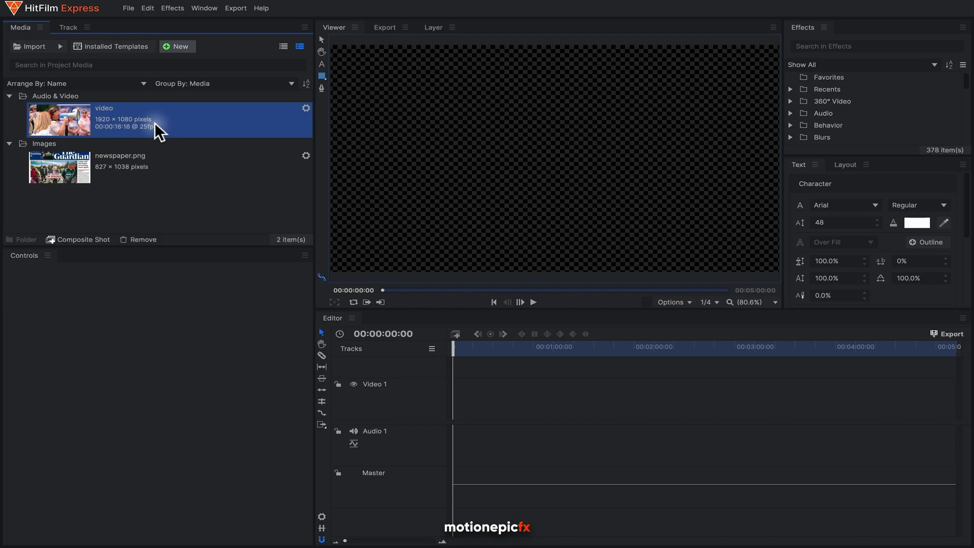
Create a composite shot named 'main' with a 00:00:10:00 duration.
left_click(177, 46)
left_click(181, 59)
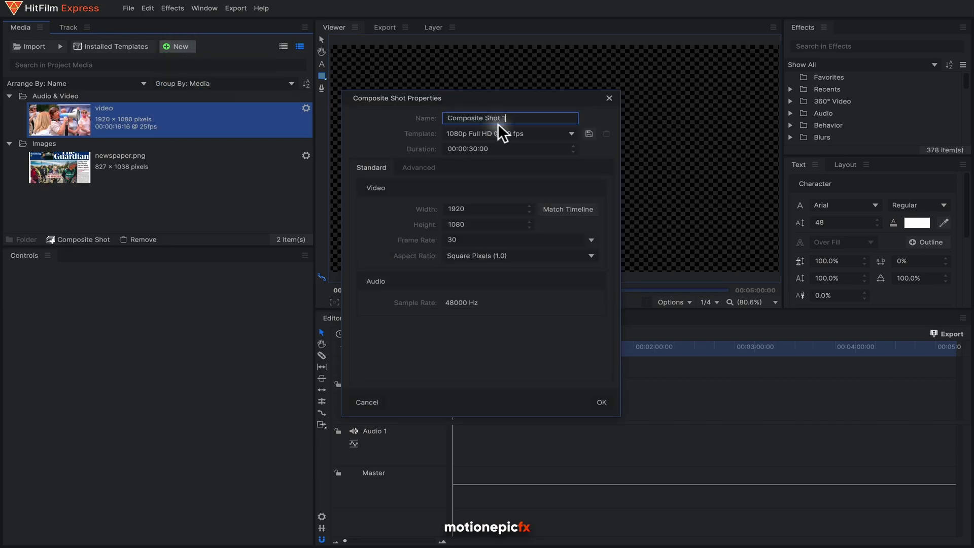
left_click_drag(515, 118, 340, 117)
type("main")
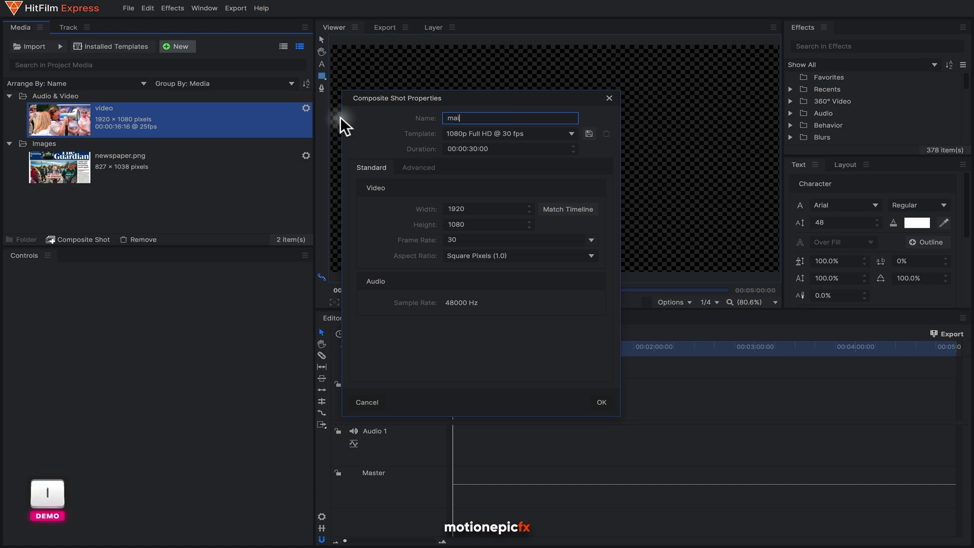
double_click(474, 149)
type("10")
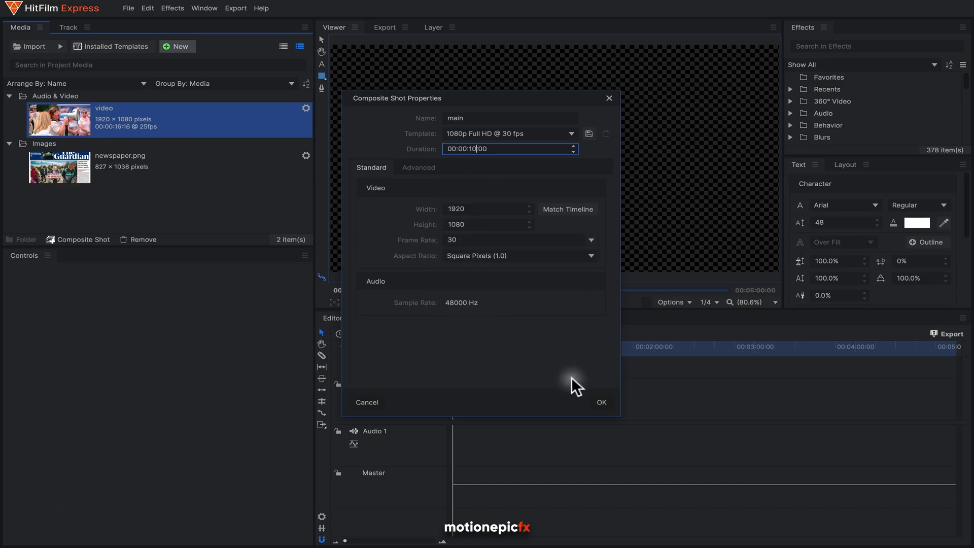
left_click(604, 402)
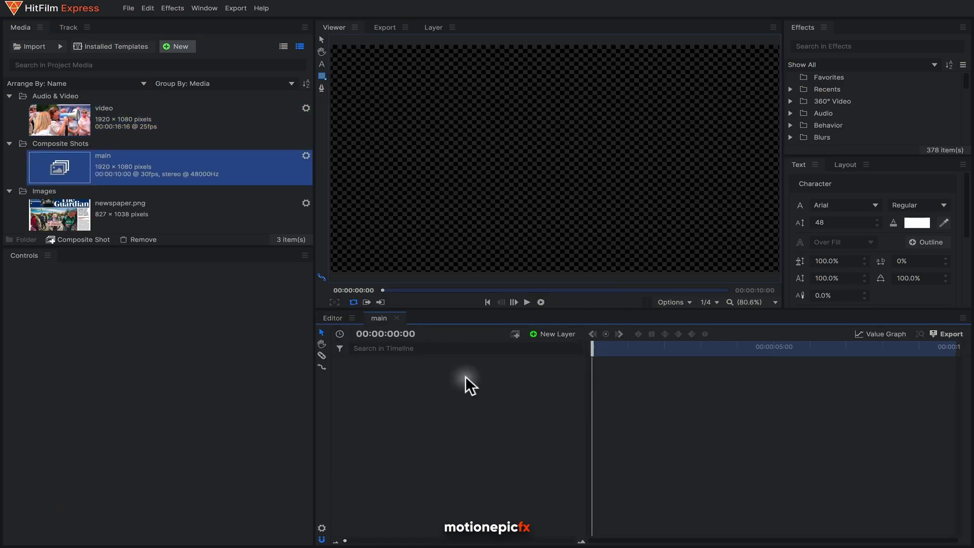
Add newspaper.png to the main timeline, scale it to 239% and move it down to 0, -100.
left_click_drag(129, 230, 421, 370)
scroll(531, 135, "down", 1)
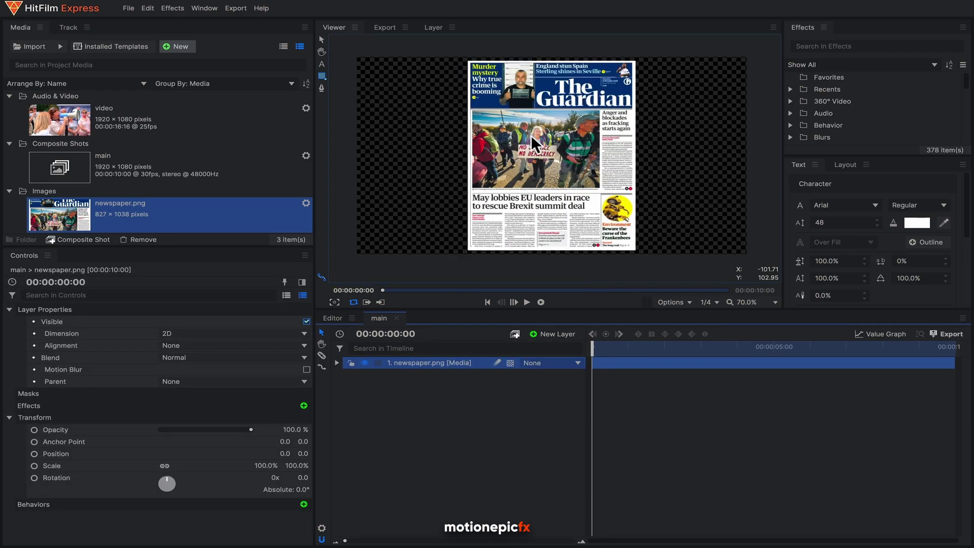
left_click(336, 364)
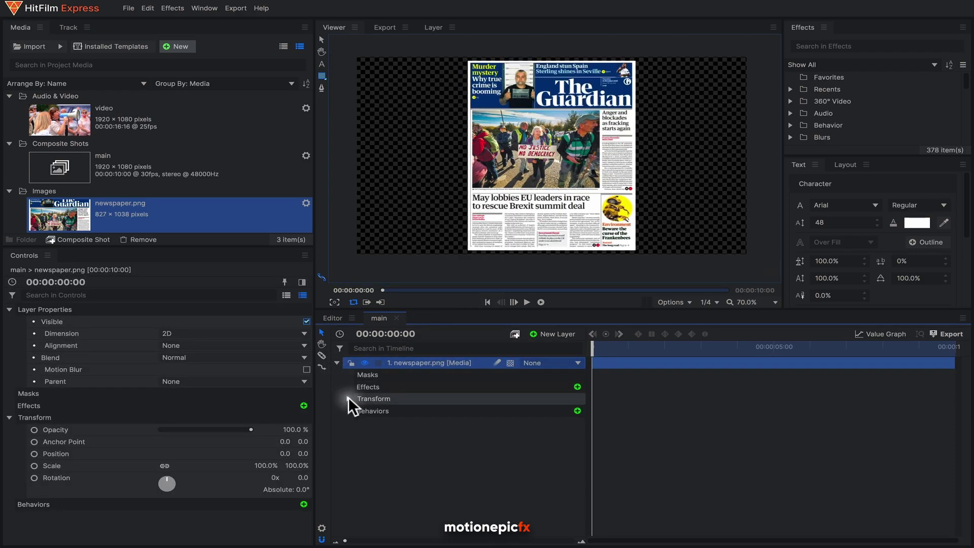
left_click(349, 399)
left_click_drag(540, 447, 609, 447)
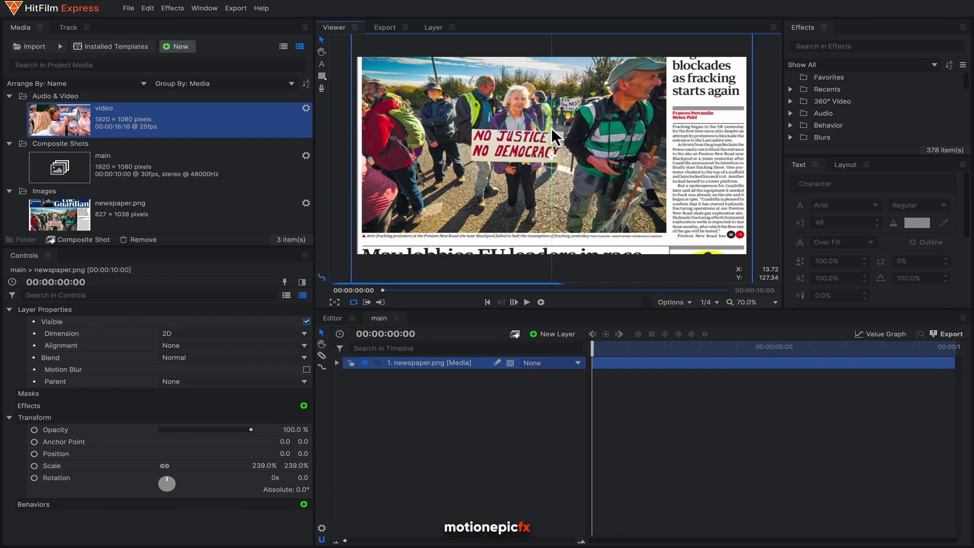
left_click_drag(551, 127, 557, 149)
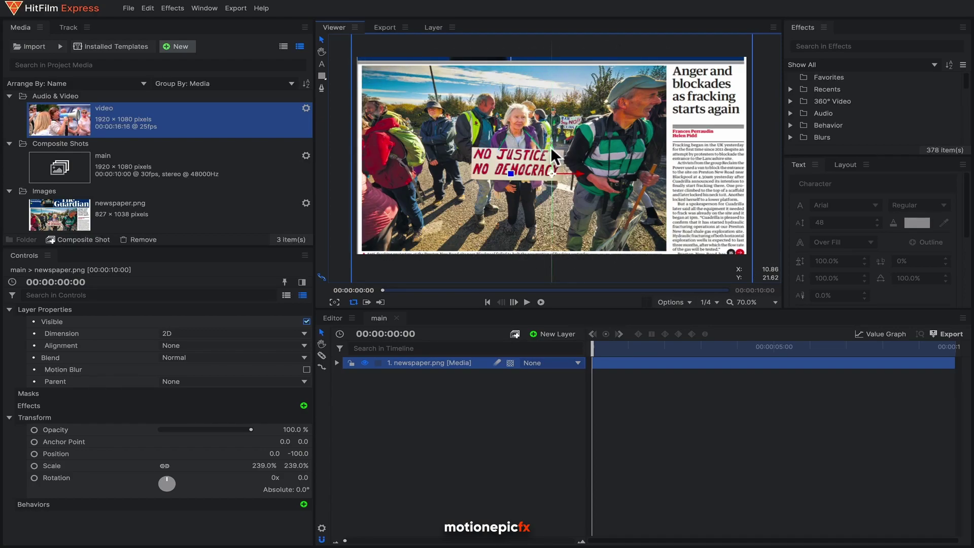
key("super+z")
key("shift+super+z")
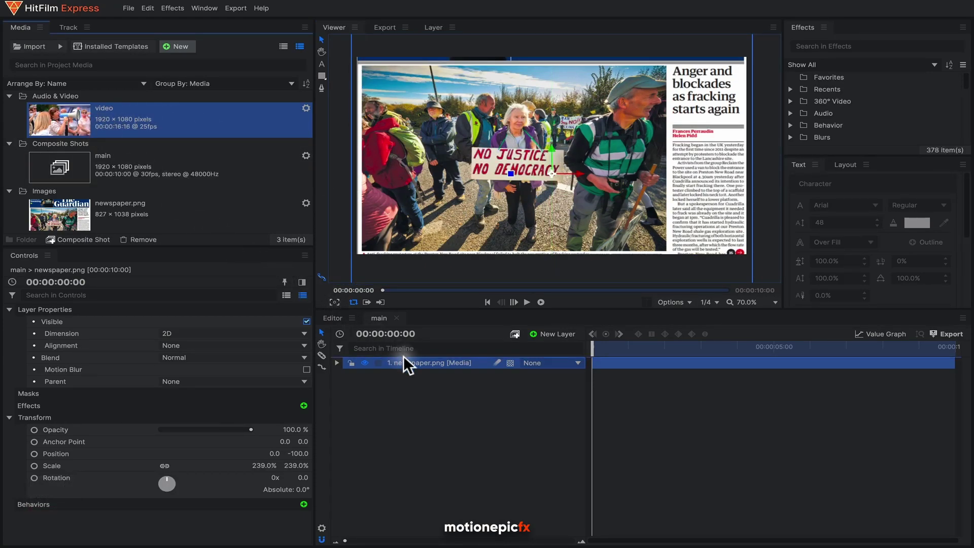
Place the video above newspaper.png at position -222.8, 0 and 97% scale, with opacity back to 100%.
left_click_drag(403, 355, 403, 356)
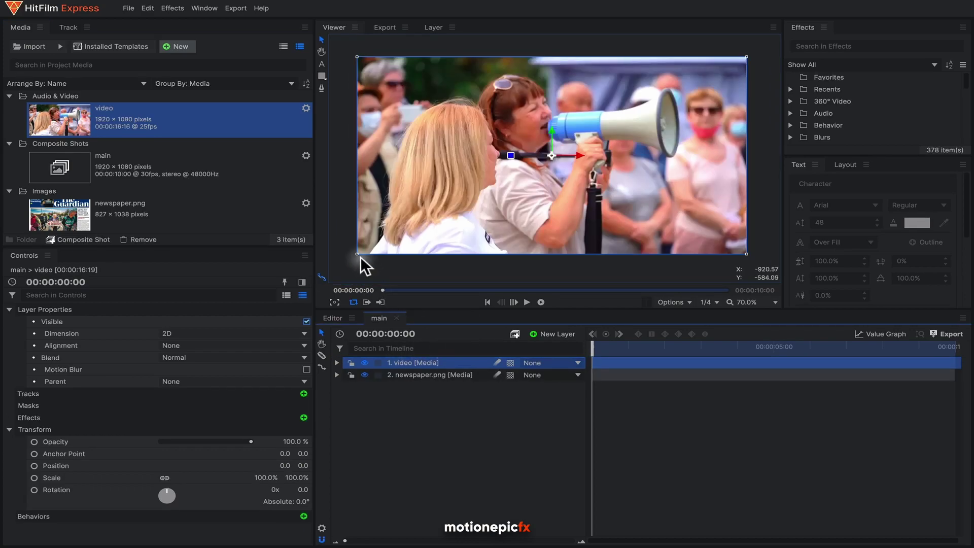
left_click_drag(251, 442, 233, 439)
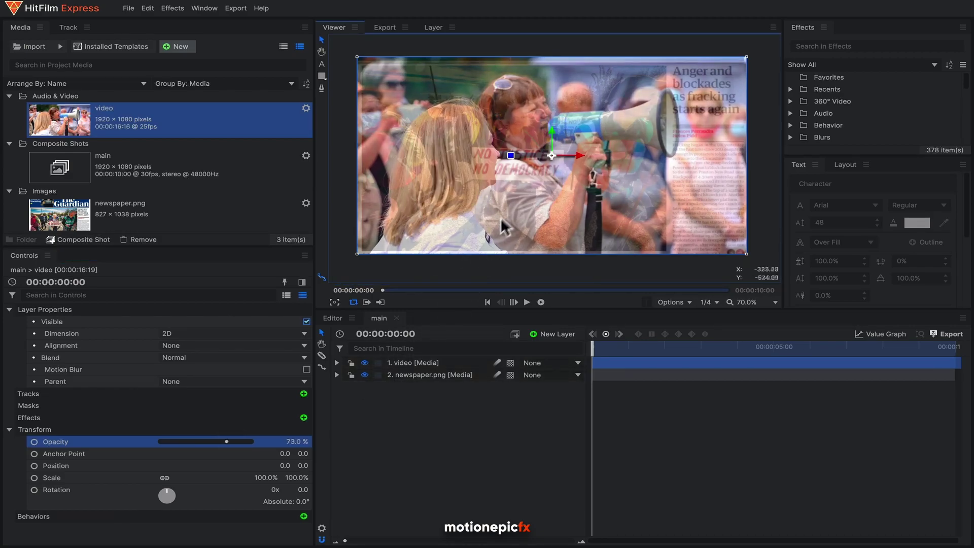
left_click_drag(578, 153, 534, 148)
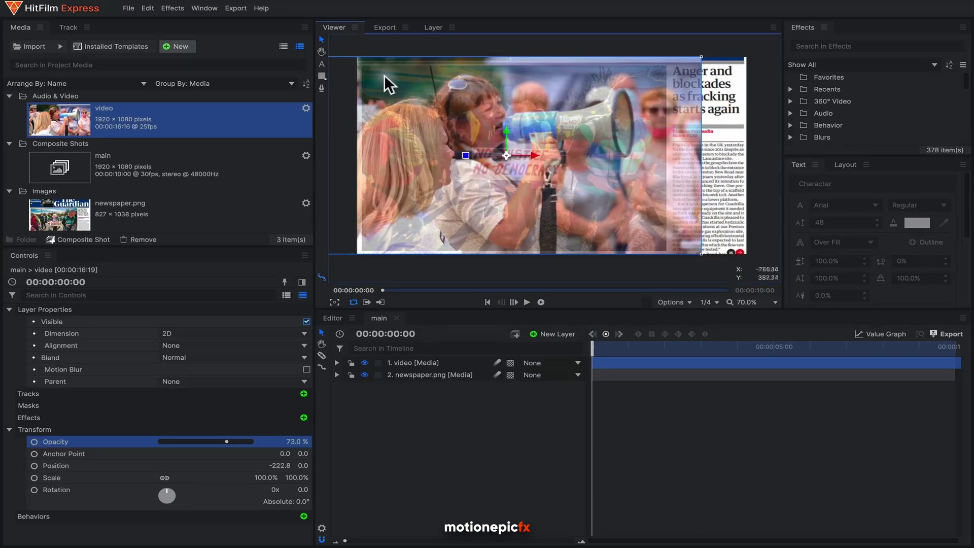
left_click(364, 362)
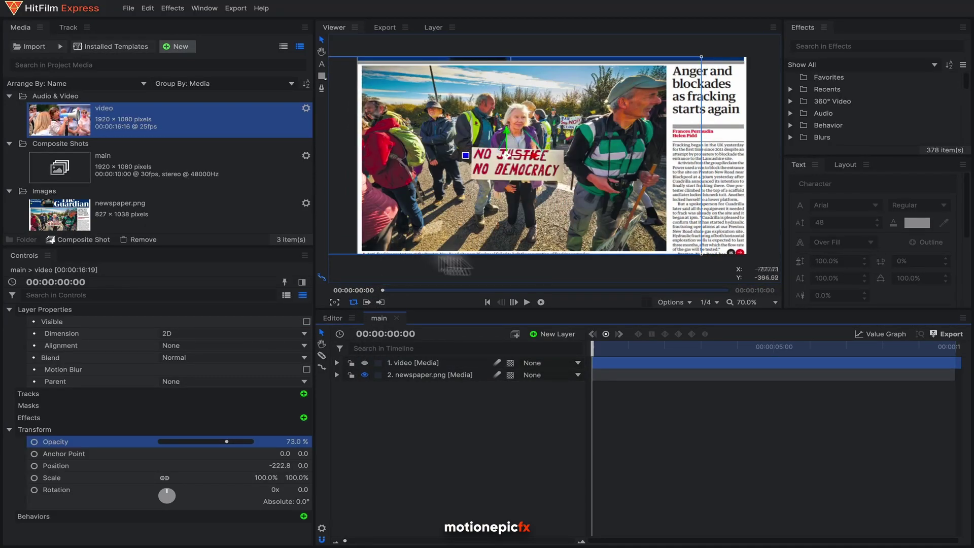
left_click(365, 362)
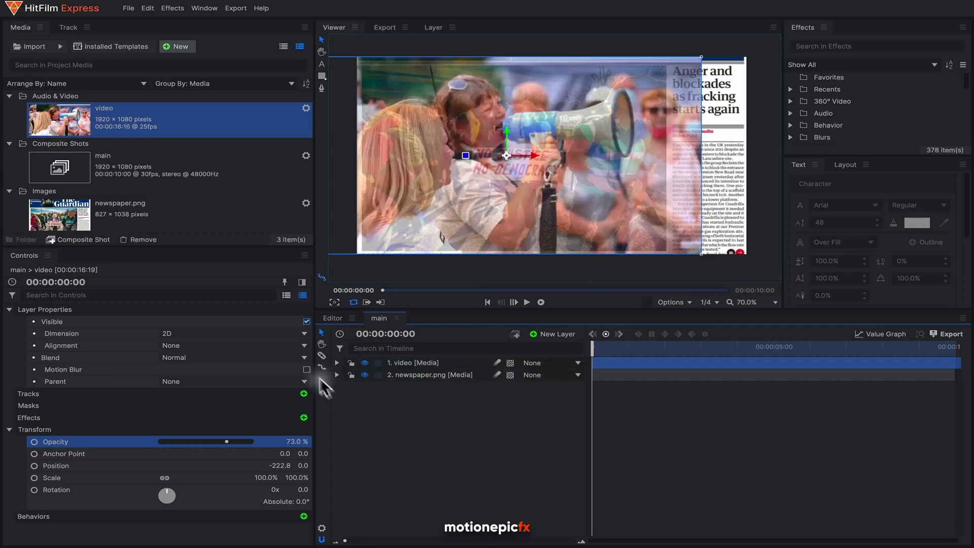
left_click_drag(269, 477, 273, 477)
scroll(272, 478, "up", 1)
left_click(370, 507)
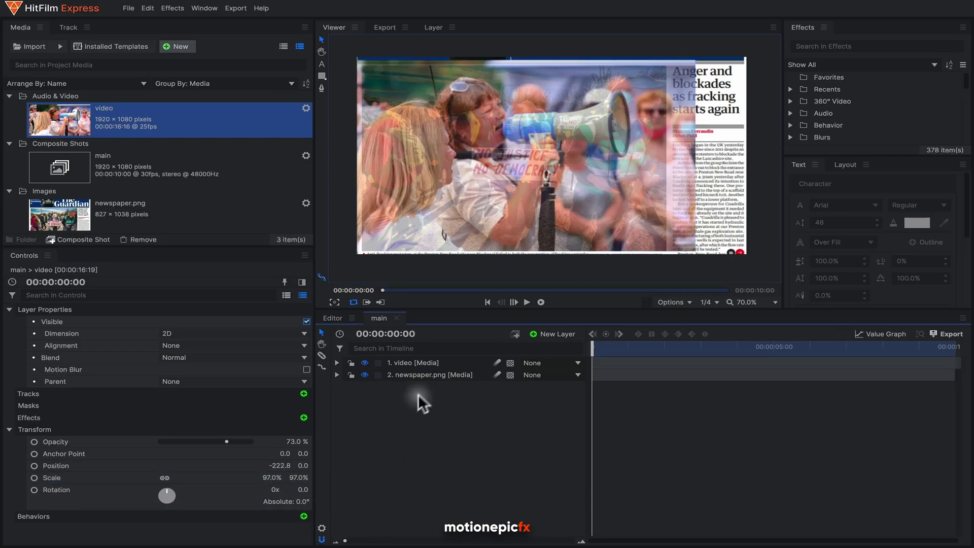
left_click(391, 365)
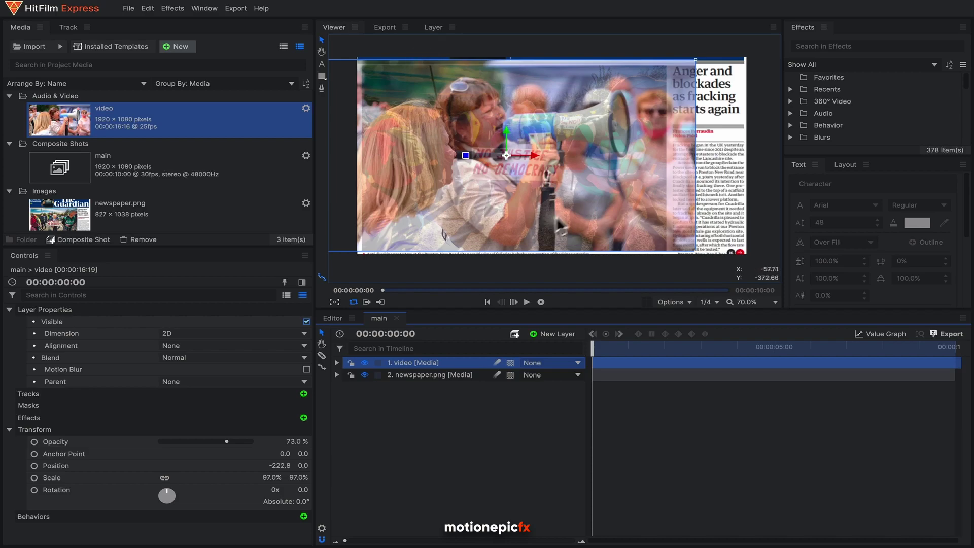
left_click_drag(227, 442, 251, 442)
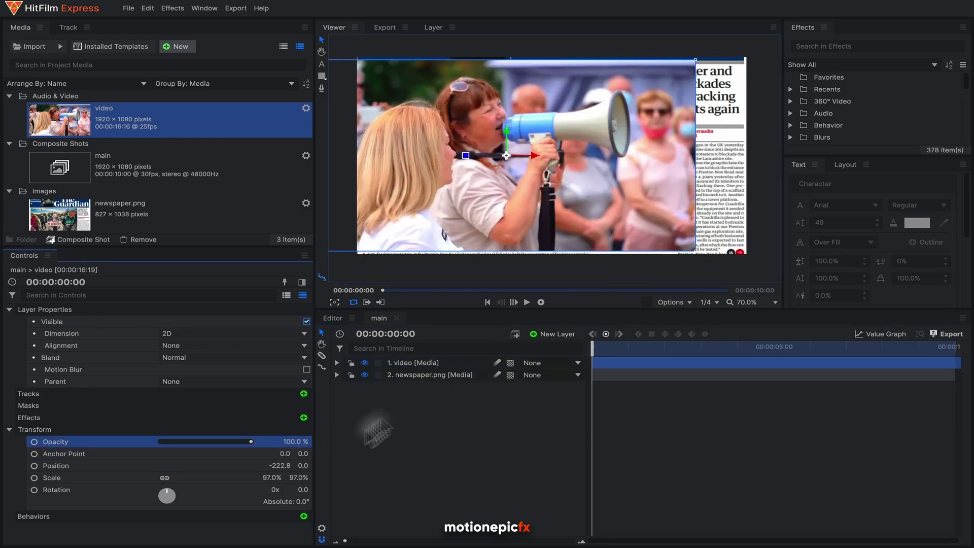
Draw a rectangle mask on the video layer covering the newspaper's photo area.
left_click(322, 77)
left_click(425, 362)
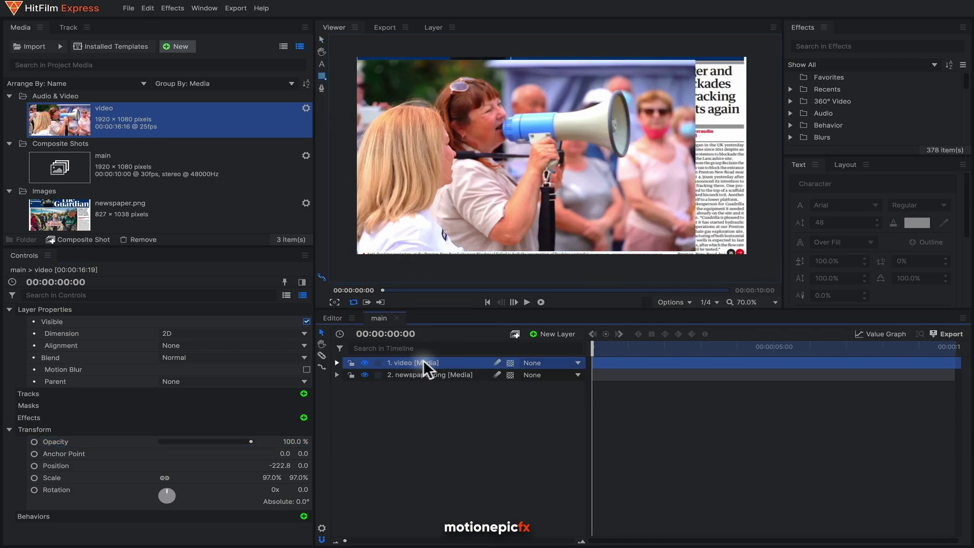
left_click(365, 363)
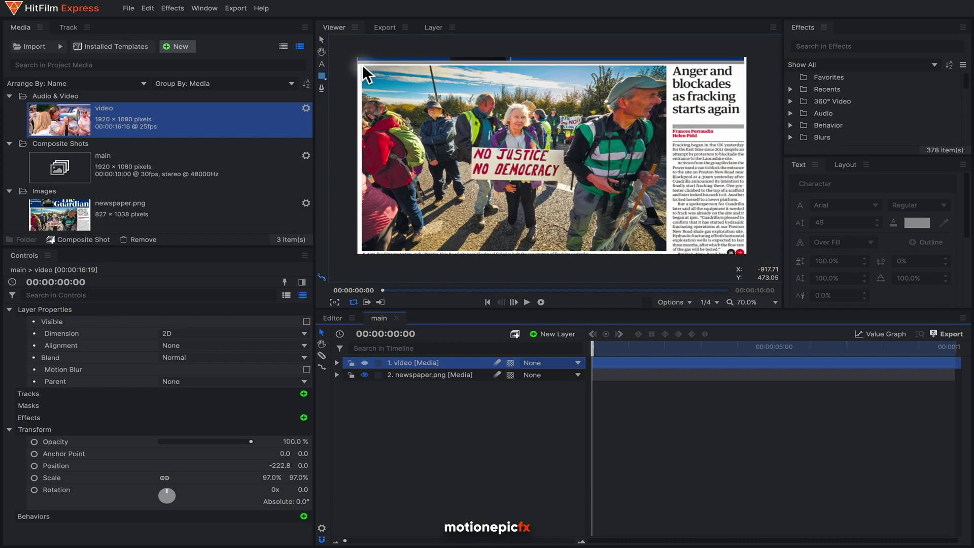
mouse_move(361, 64)
left_mouse_down()
mouse_move(455, 157)
mouse_move(612, 259)
mouse_move(673, 260)
mouse_move(668, 252)
left_mouse_up()
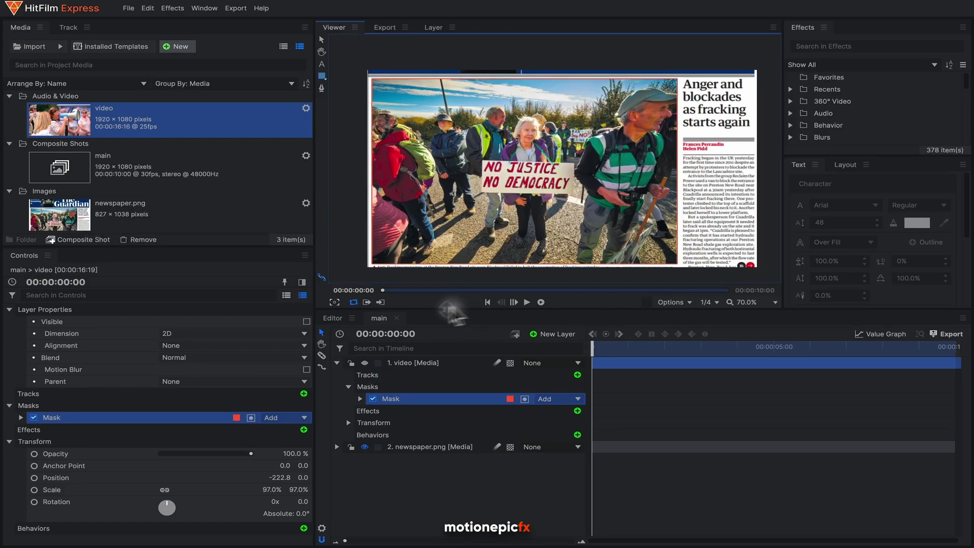
left_click(365, 363)
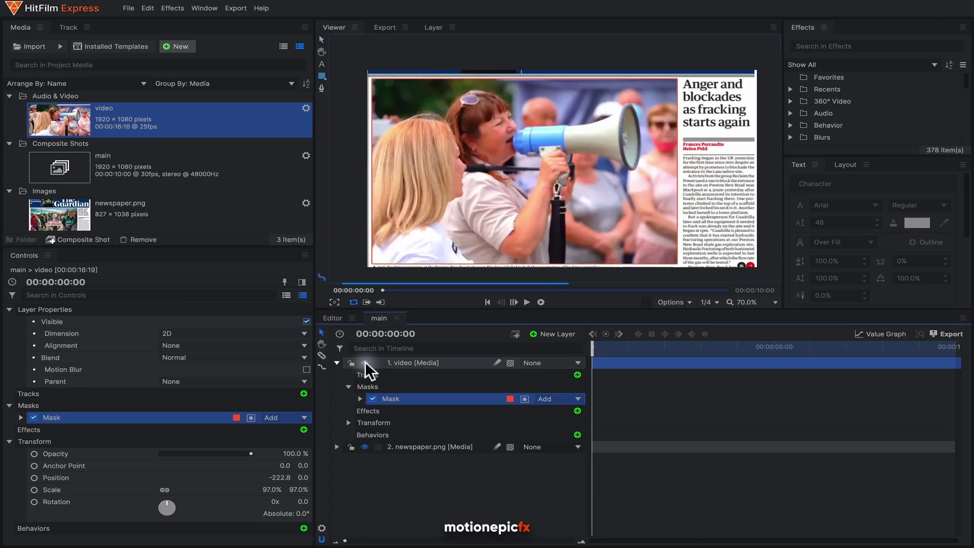
Set the video mask's Expansion to 2 px and Feather Strength to 2 px.
left_click_drag(397, 255, 437, 192)
scroll(437, 191, "up", 10)
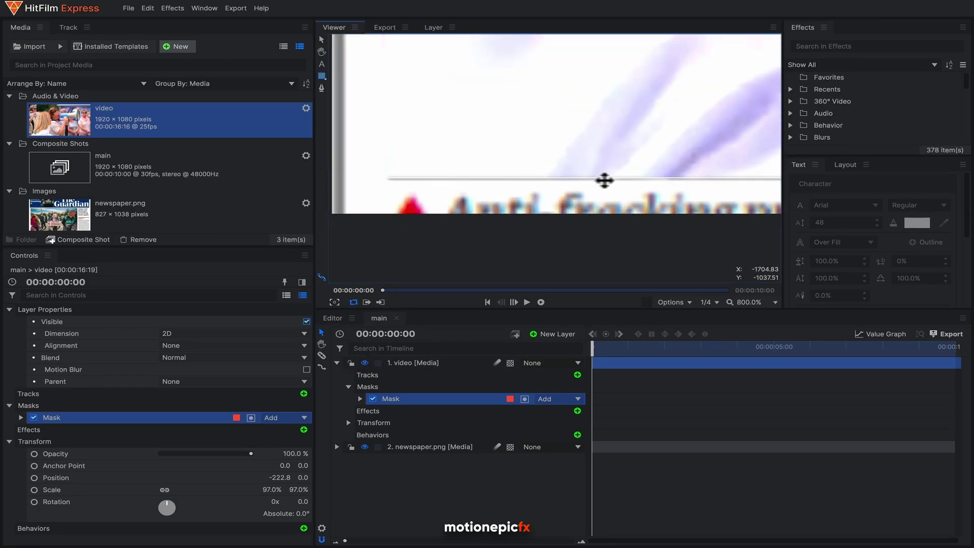
scroll(601, 180, "down", 2)
left_click(359, 399)
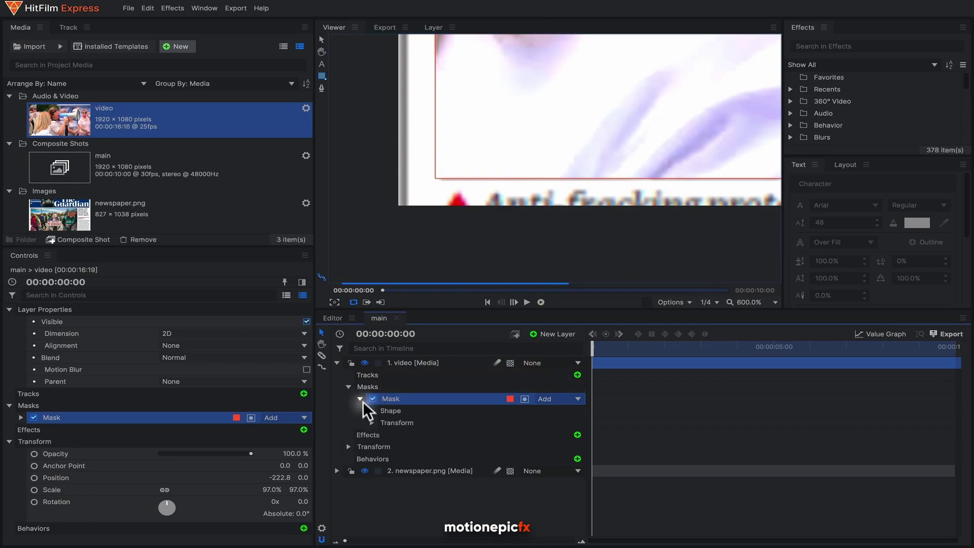
left_click(372, 411)
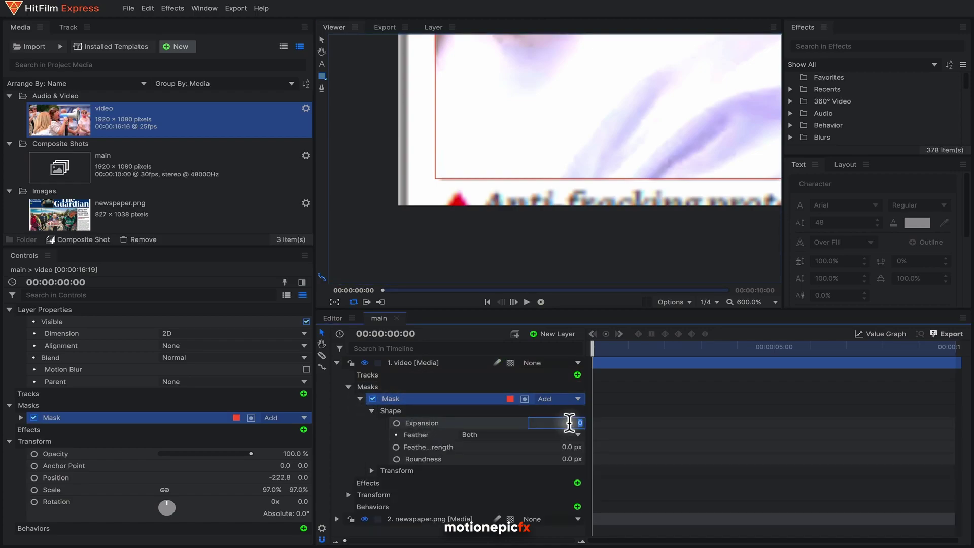
type("2")
key("Return")
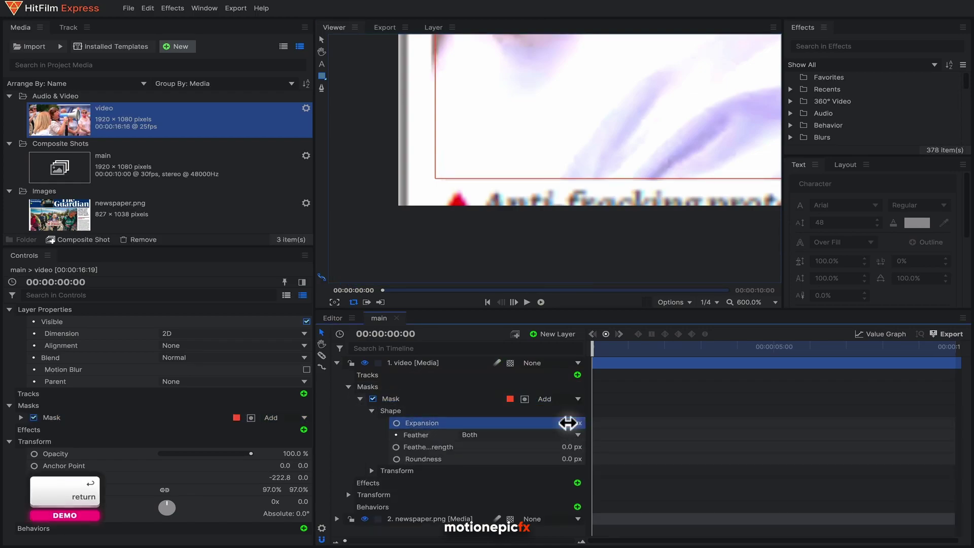
scroll(550, 74, "down", 4)
left_click_drag(550, 75, 474, 120)
left_click(571, 447)
type("2")
key("Return")
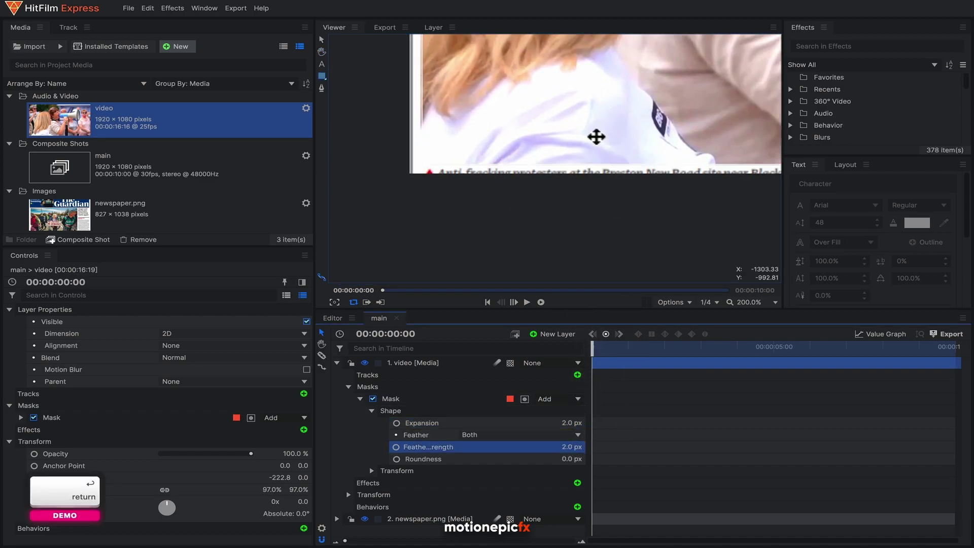
scroll(596, 137, "down", 3)
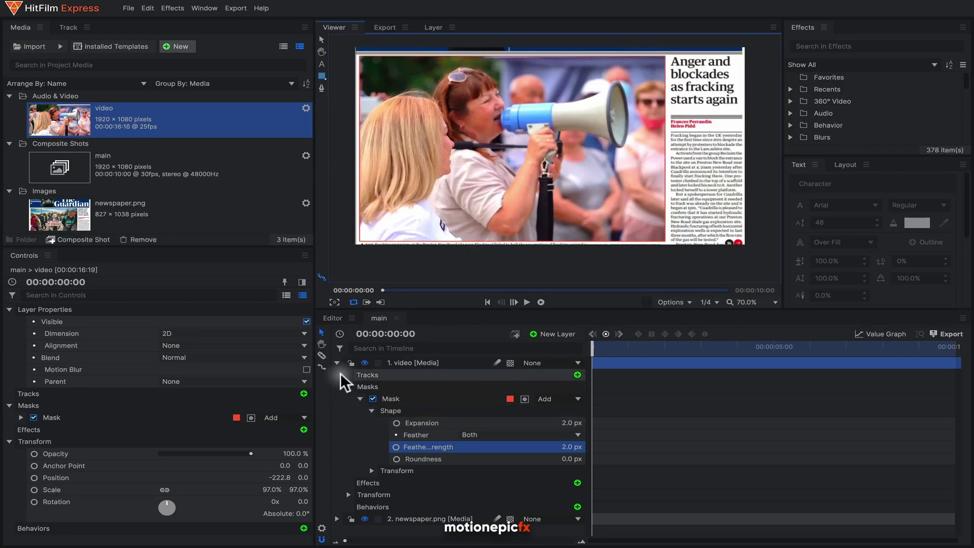
Slice the video at 00:00:05:00, move the second part to the top, and name it 'freeze frame'.
left_click(337, 363)
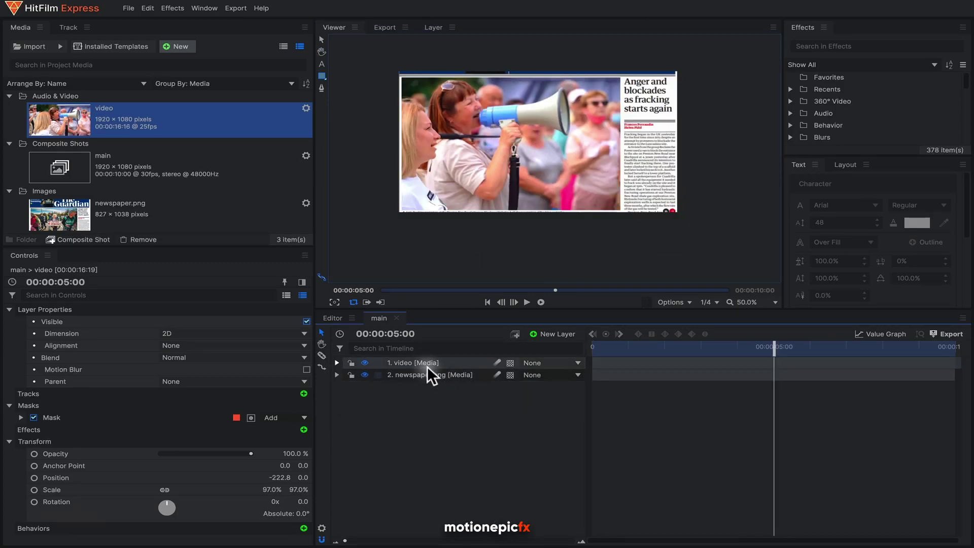
left_click(408, 361)
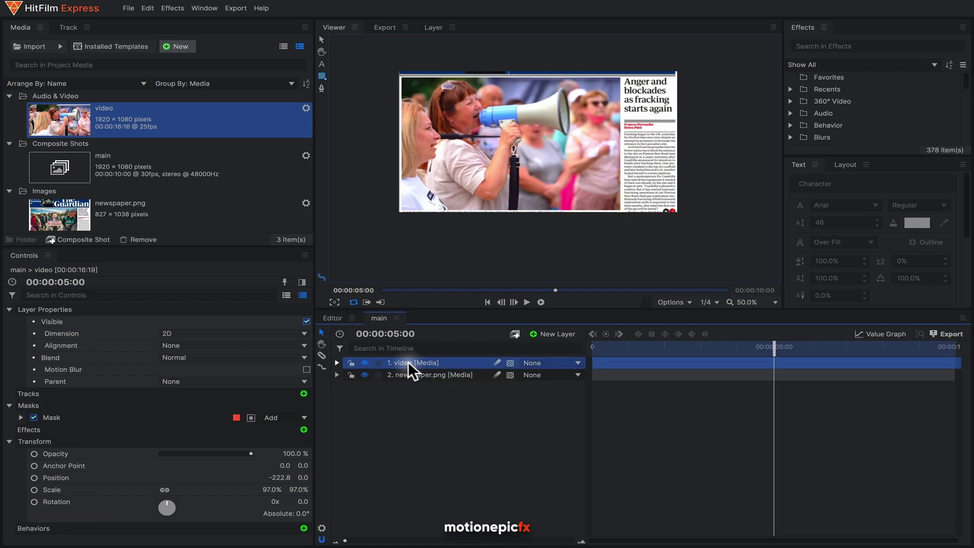
left_click(322, 357)
left_click(776, 363)
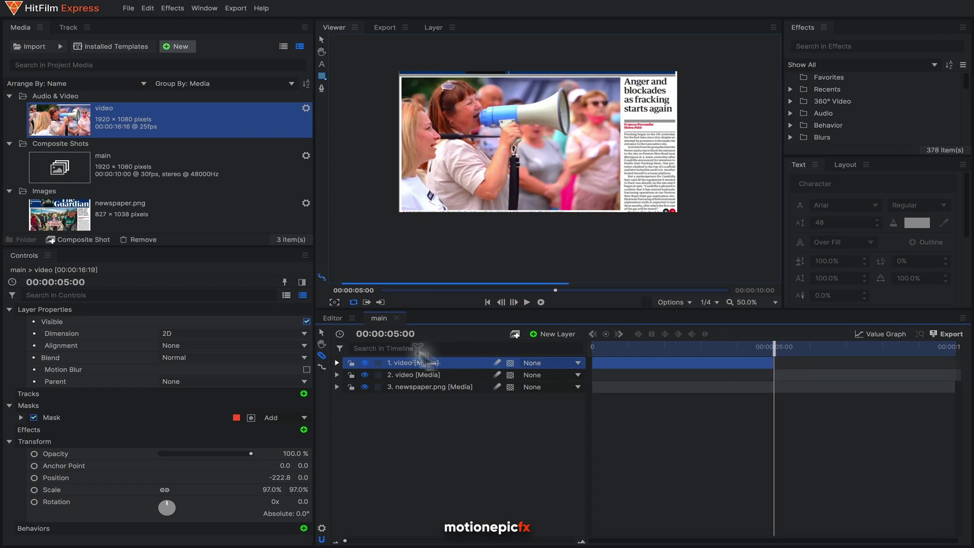
left_click(321, 333)
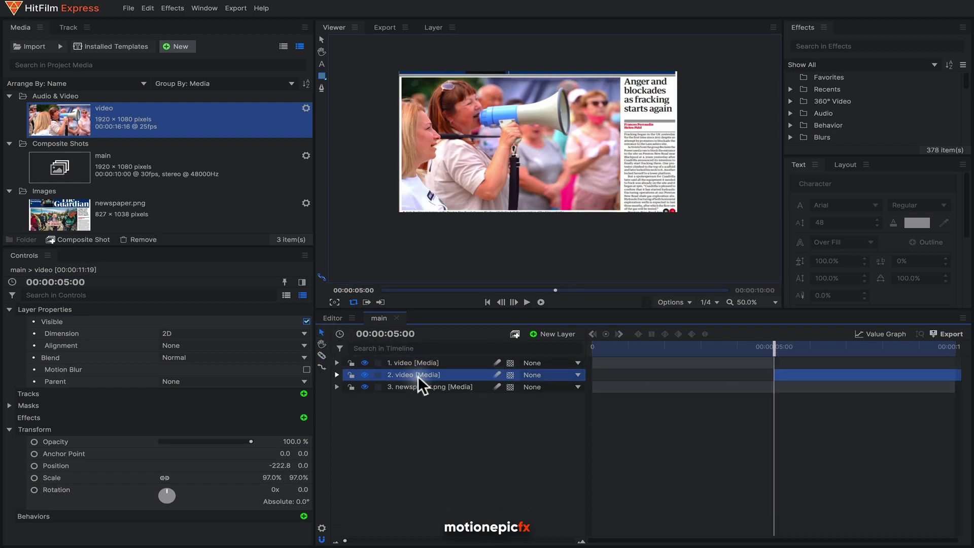
left_click_drag(418, 376, 416, 355)
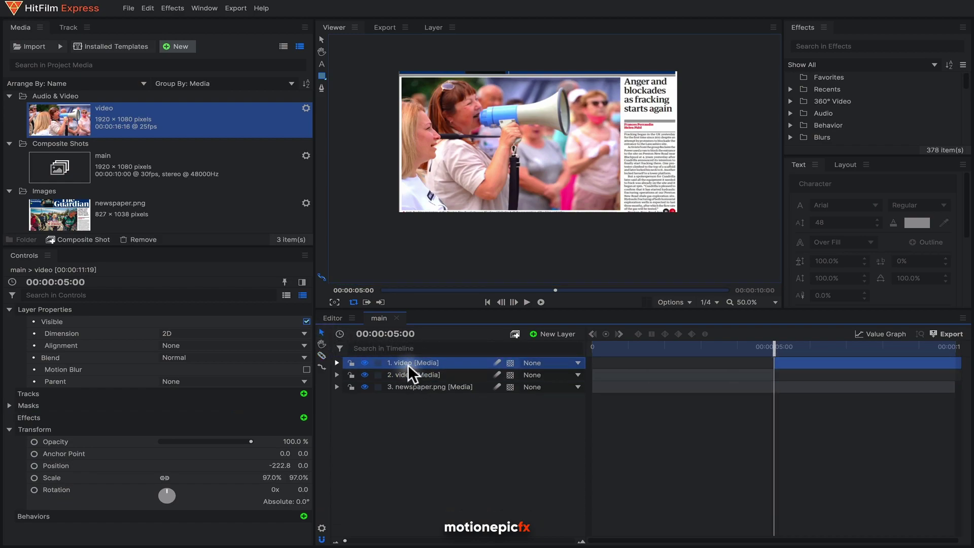
double_click(409, 363)
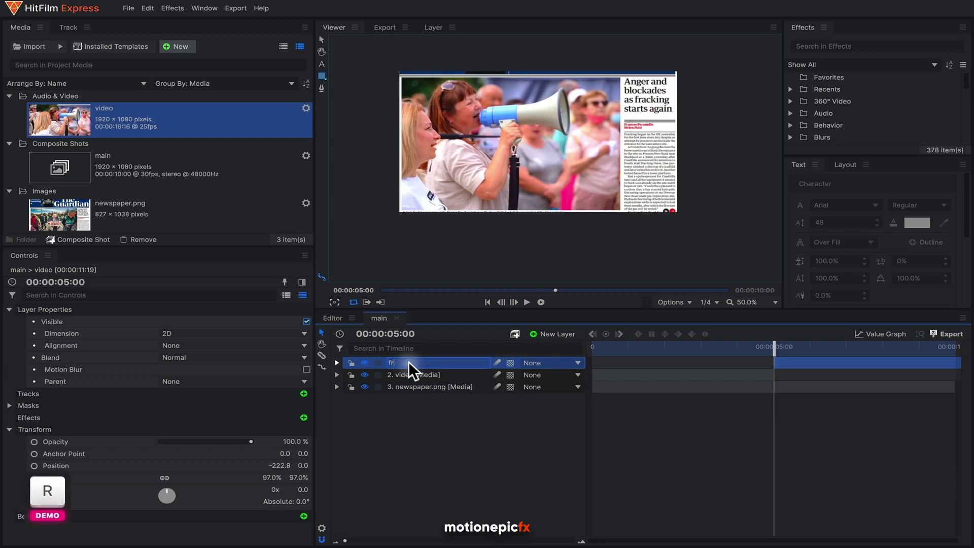
type("freeze frame")
key("Return")
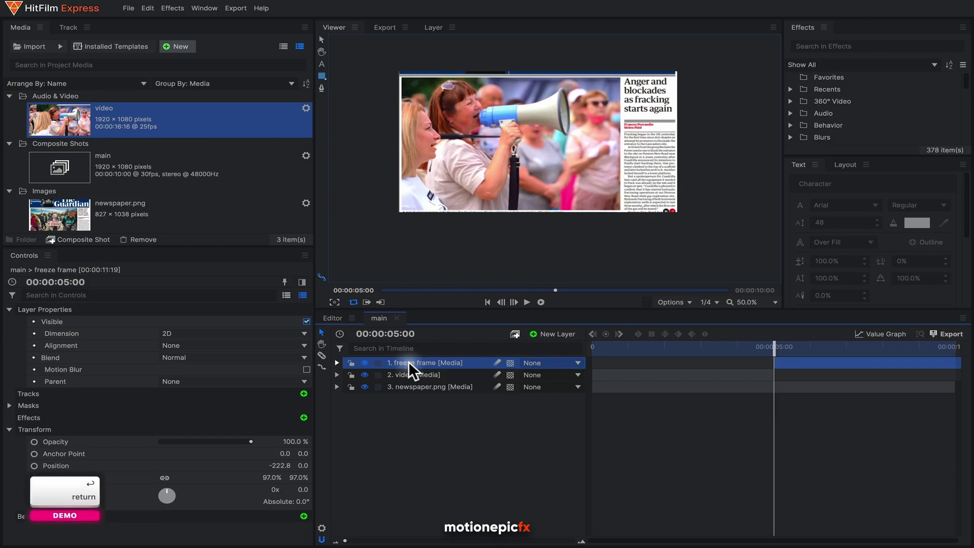
Apply the Speed effect to the freeze frame layer and set Speed to 0.
left_click(812, 47)
type("spped")
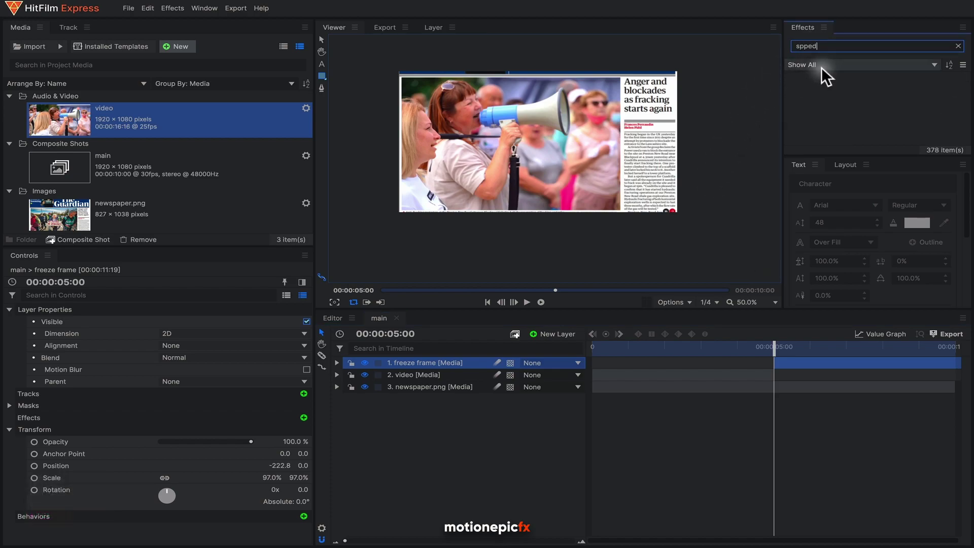
key("ctrl+a")
type("speed")
left_click_drag(818, 87, 443, 361)
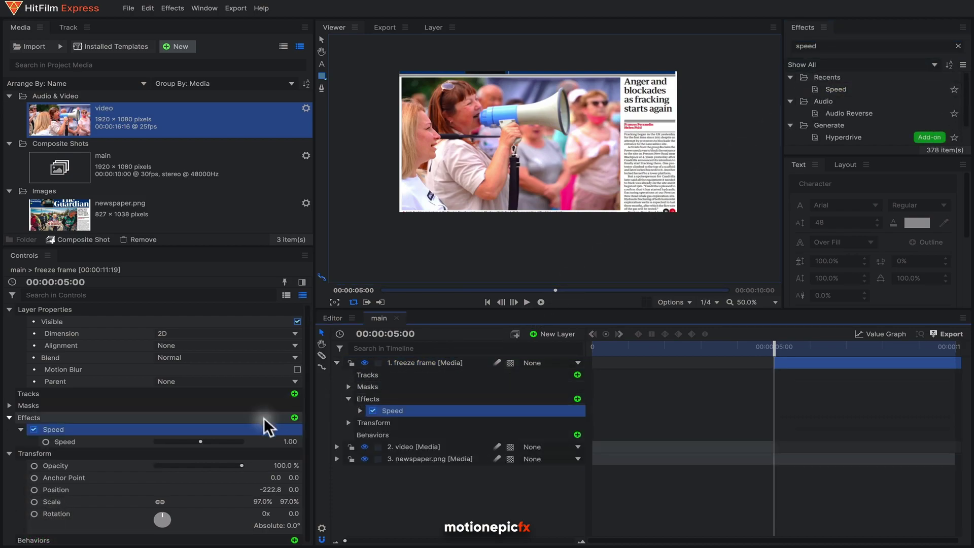
left_click(180, 443)
left_click_drag(185, 451, 61, 447)
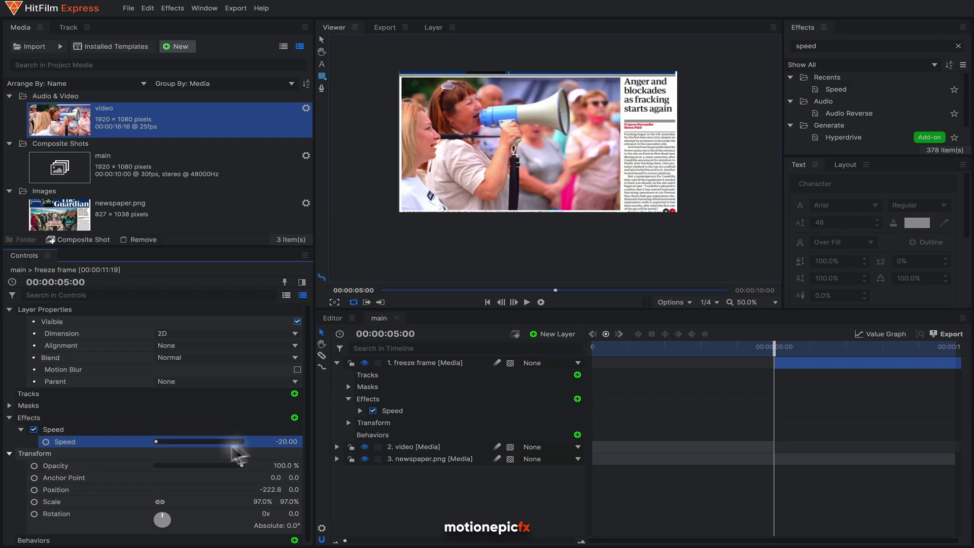
left_click(274, 443)
type("0")
key("Return")
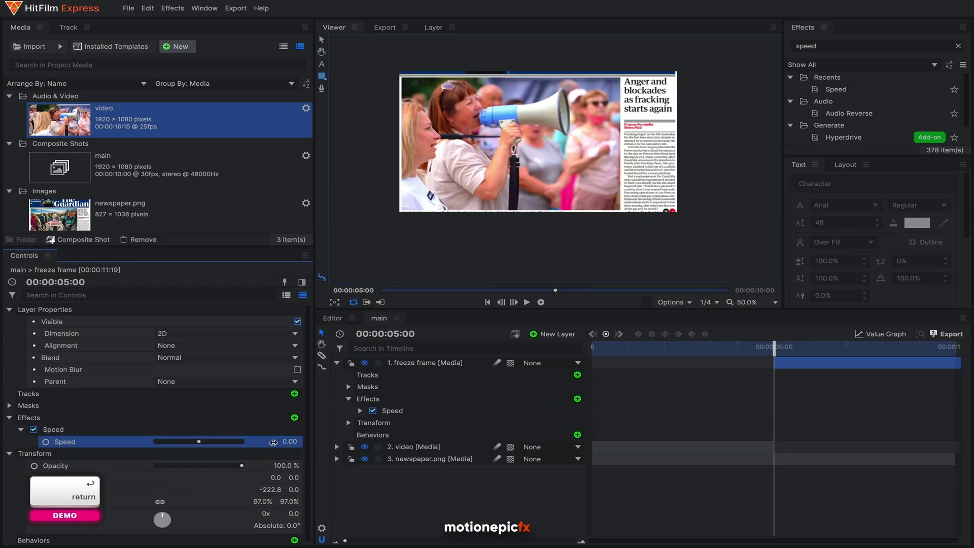
Play back from about 3 seconds to check the freeze.
left_click(767, 346)
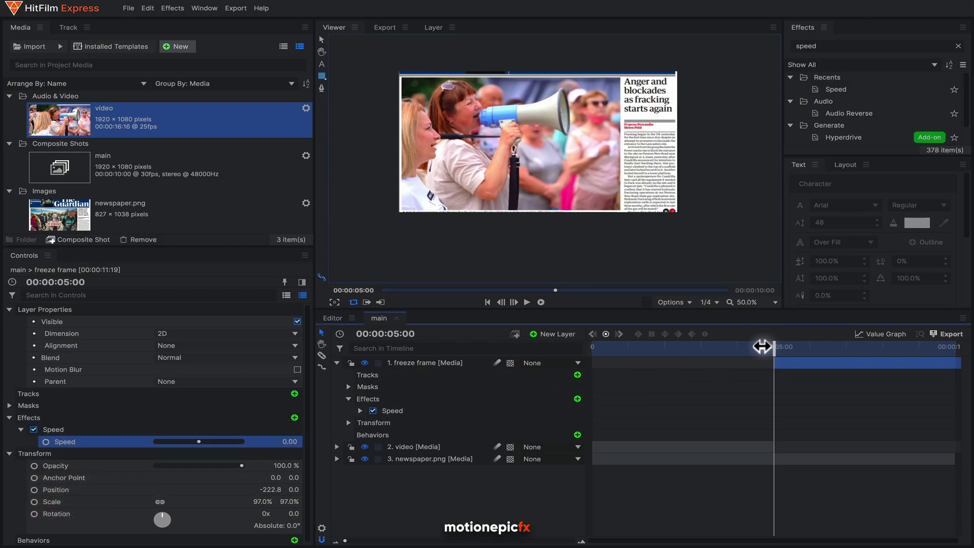
left_click_drag(763, 346, 722, 347)
key("space")
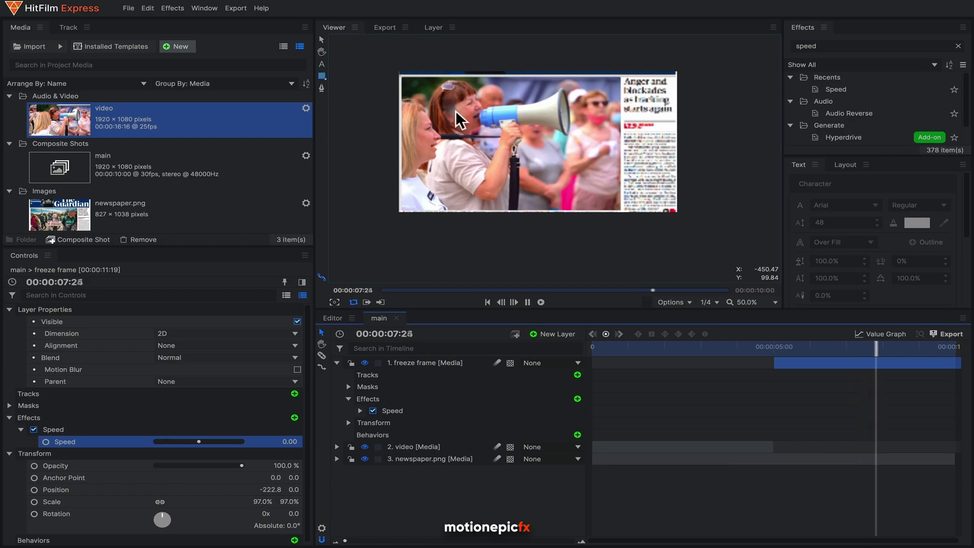
Apply a Tint effect to the freeze frame layer with Amount to Tint at 100%.
key("space")
double_click(825, 46)
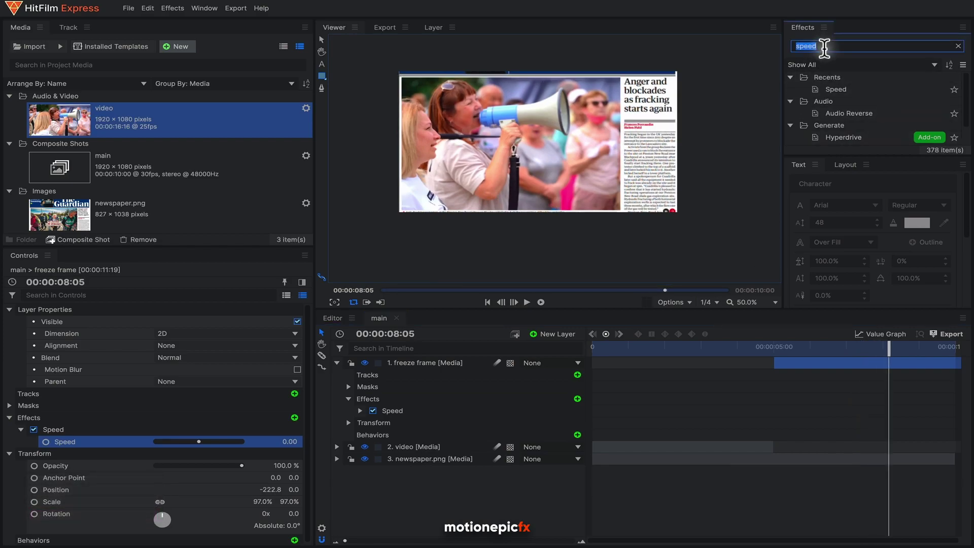
type("tint")
left_click_drag(829, 89, 842, 371)
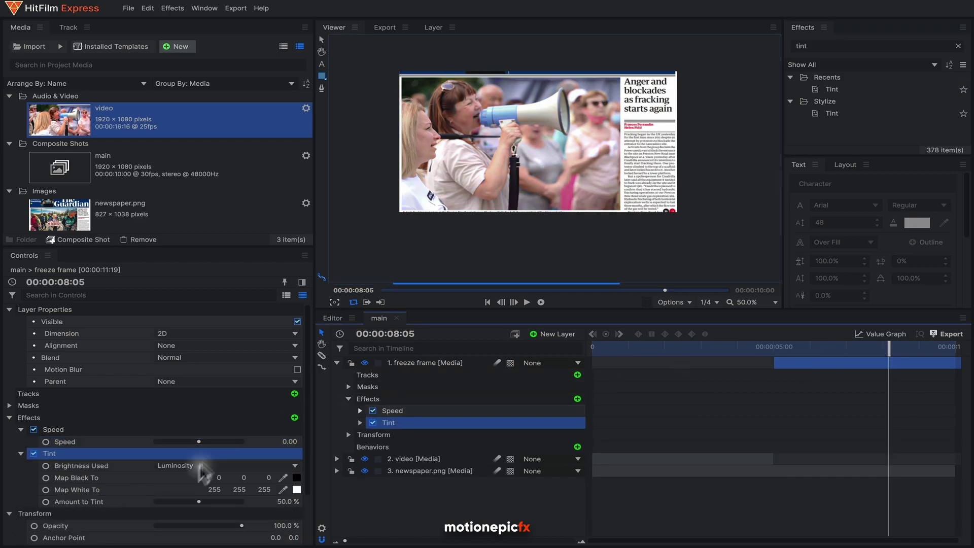
left_click_drag(199, 502, 282, 504)
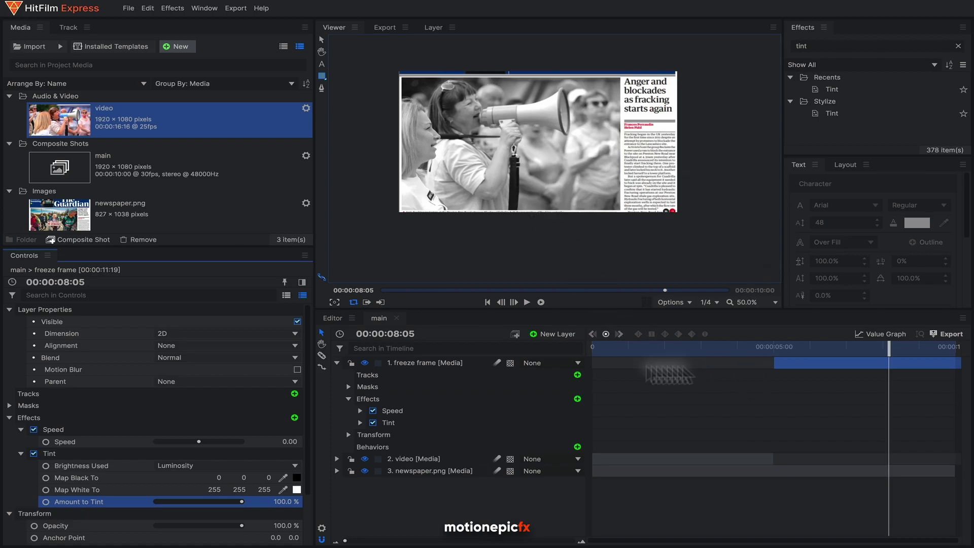
Play back across the 5-second point to check the grayscale still.
left_click(336, 363)
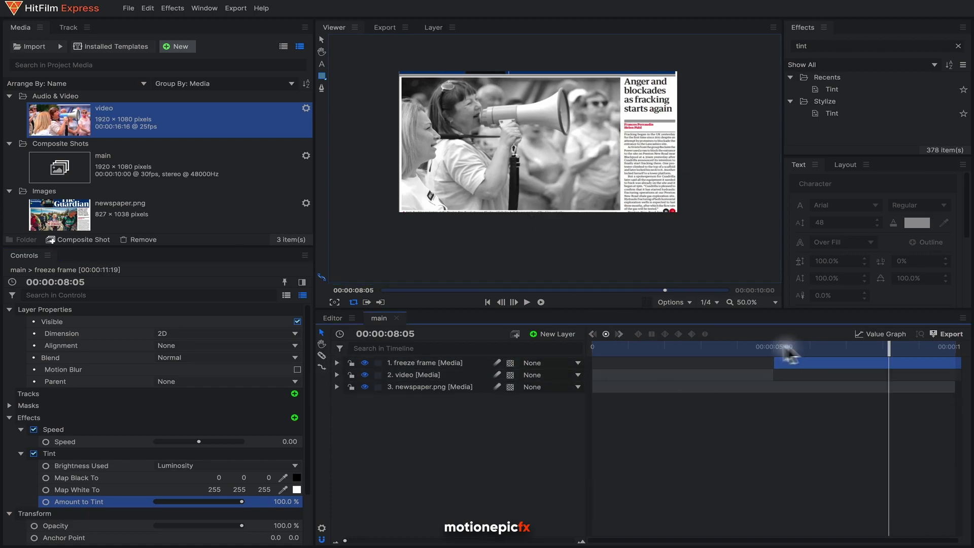
left_click(746, 346)
key("space")
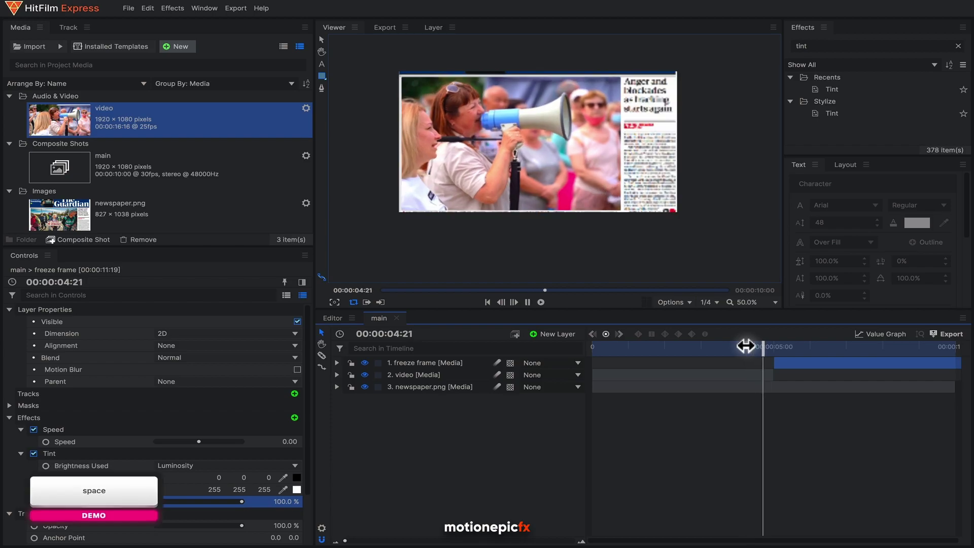
key("space")
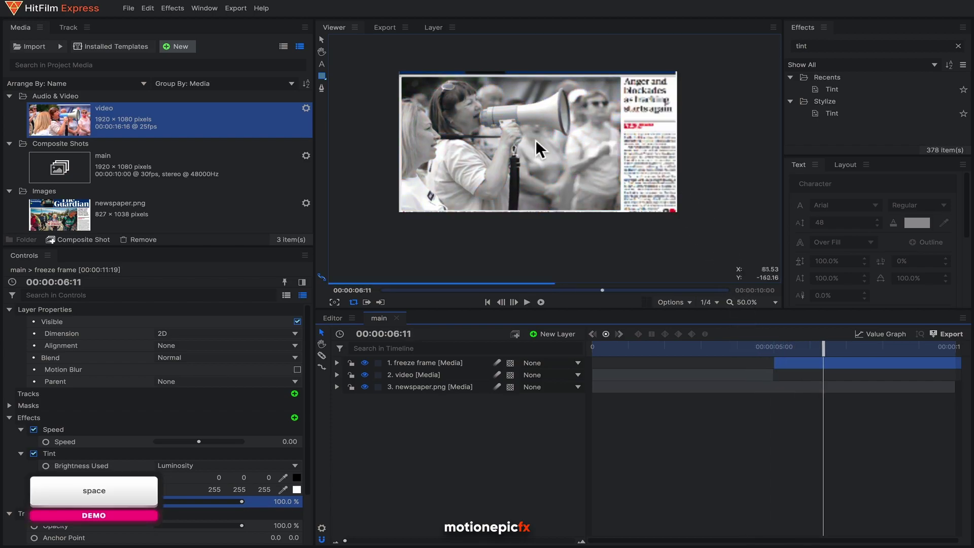
Set all three layers to 3D Plane and accept adding a camera.
left_click_drag(421, 422, 435, 355)
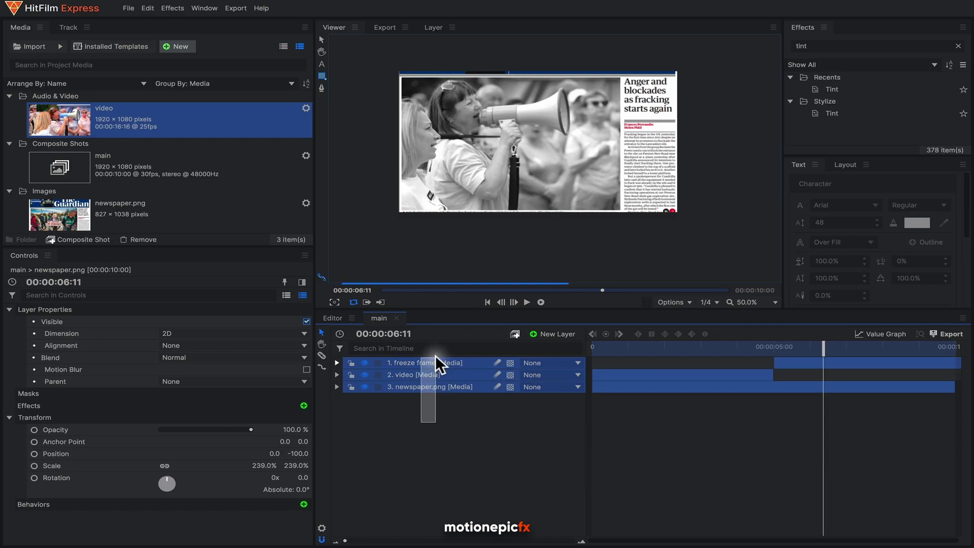
left_click(510, 362)
left_click(517, 383)
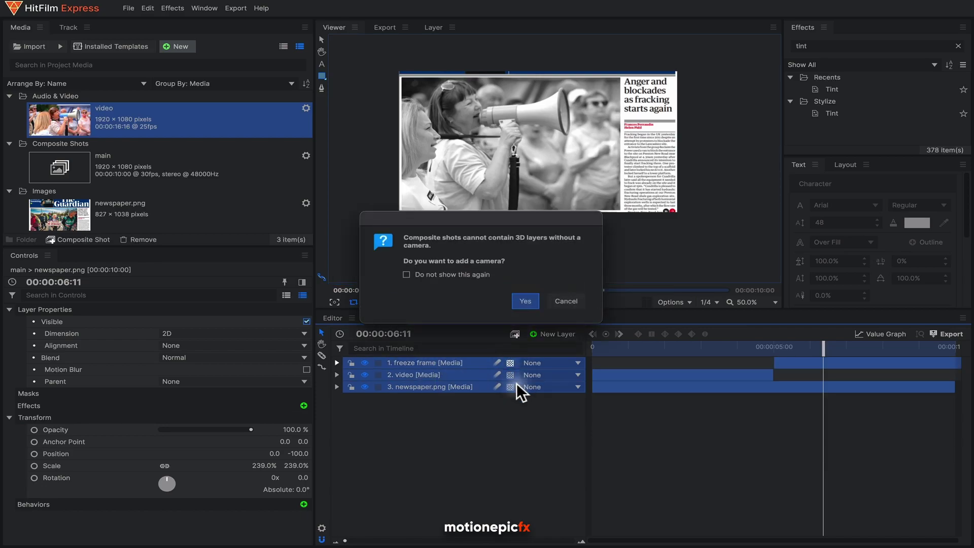
left_click(524, 303)
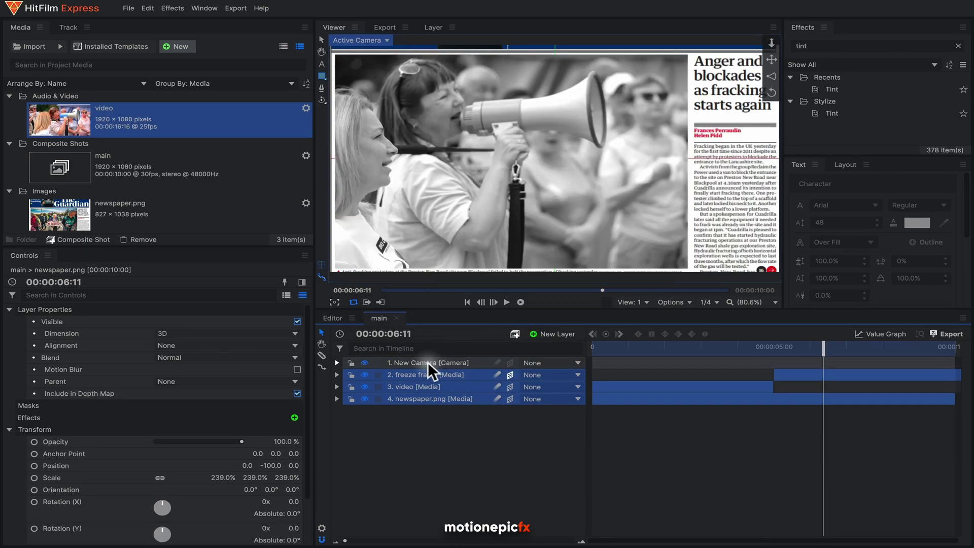
Expand the New Camera layer's properties with the playhead back at the start.
left_click(428, 363)
left_click(337, 363)
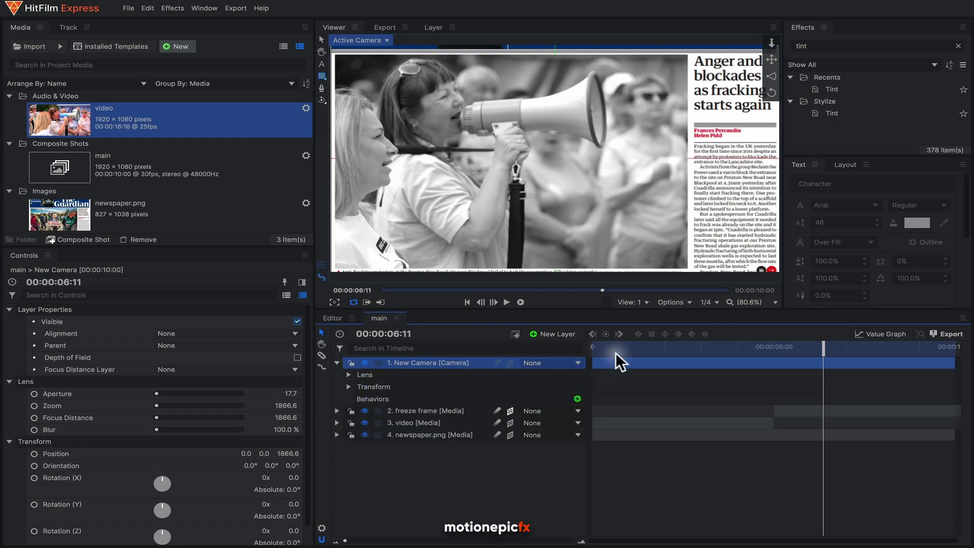
left_click_drag(647, 349, 537, 348)
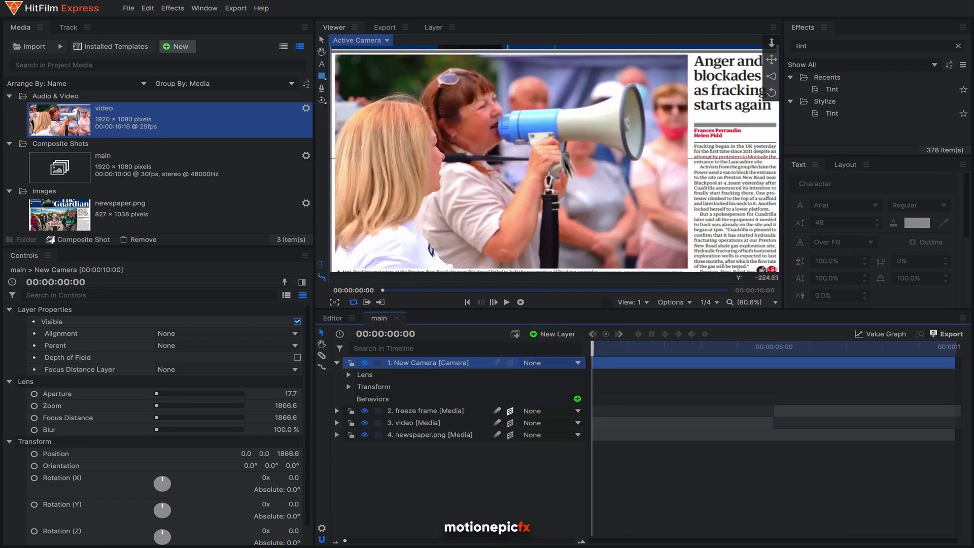
scroll(488, 115, "down", 1)
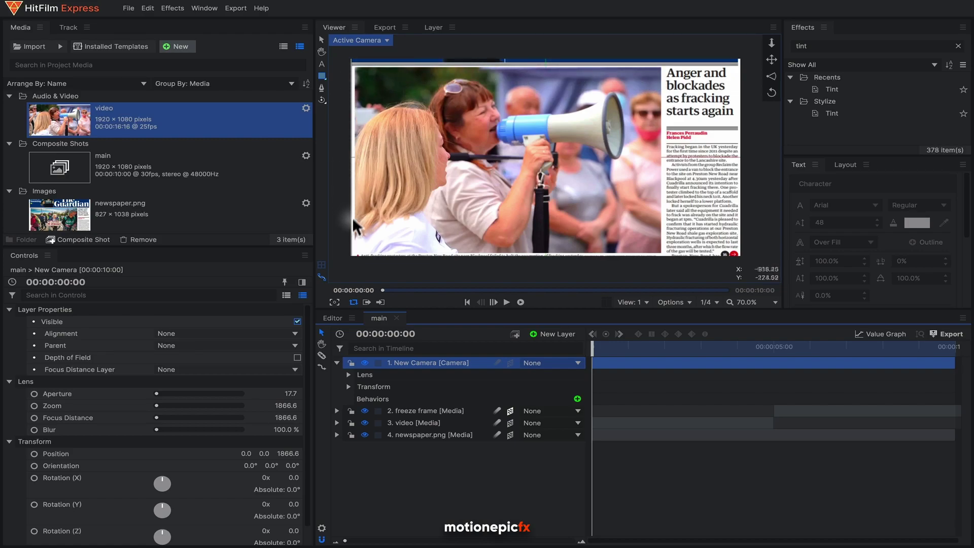
Move the camera to position -185, -11, 1463.6 and preview the first seconds.
left_click(348, 387)
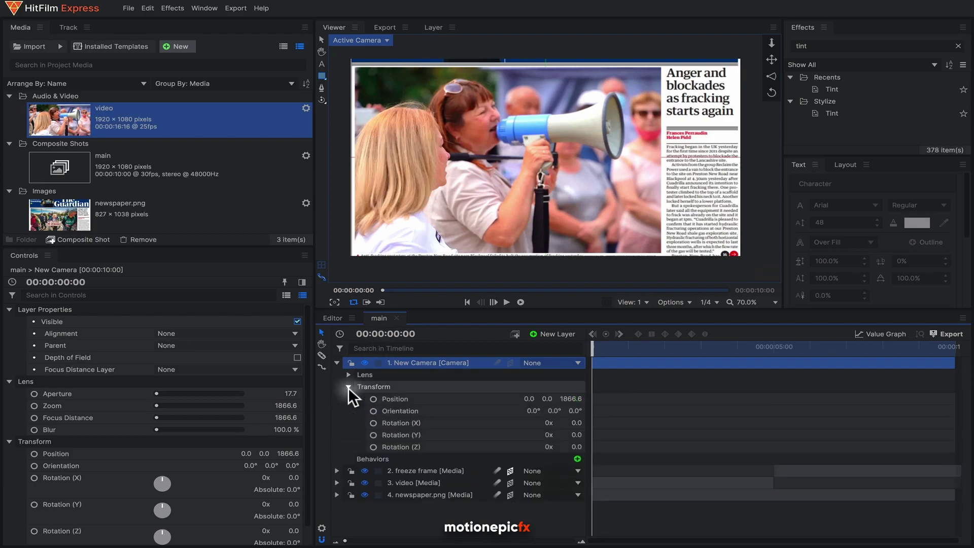
left_click_drag(571, 399, 514, 399)
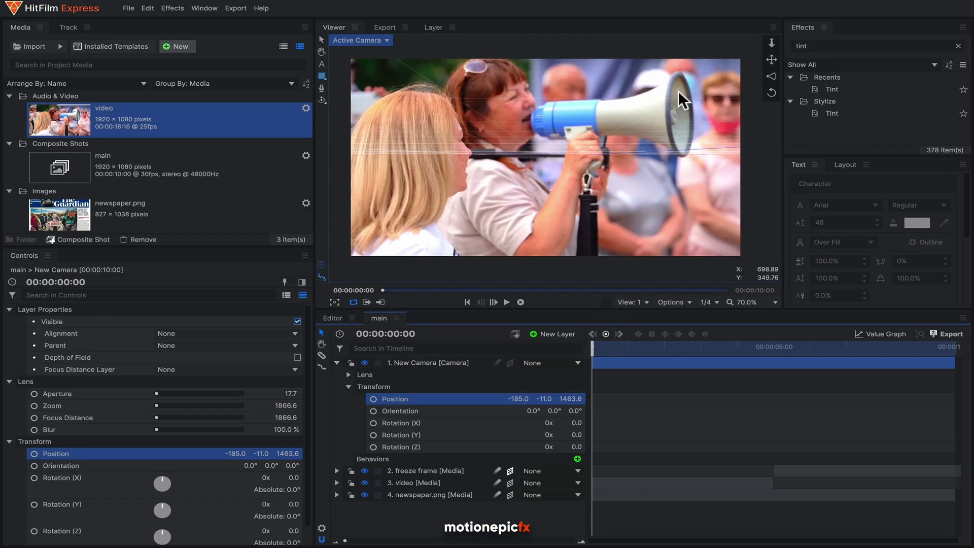
left_click_drag(612, 348, 775, 358)
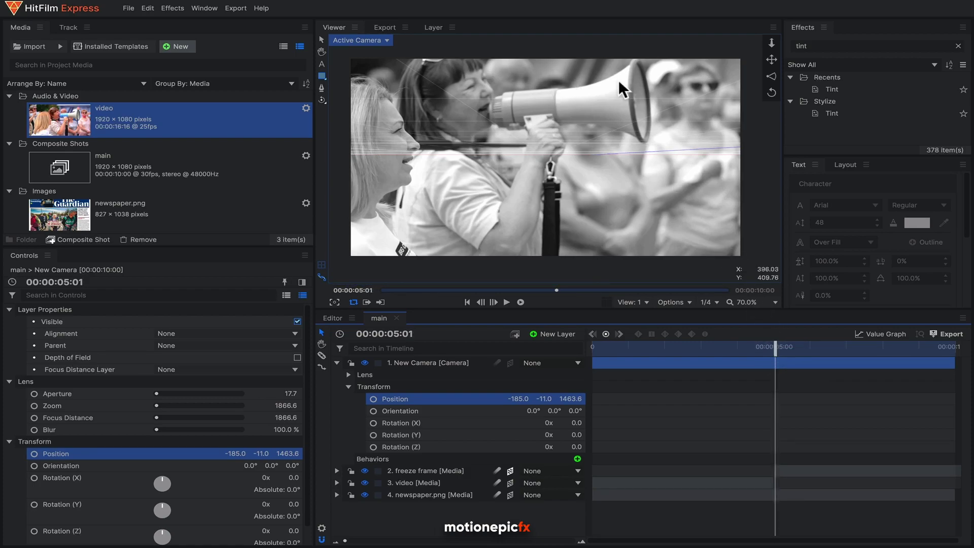
Keyframe camera Position and Rotation X at 5:01, then pull back to 7, -436, 1737.6 at 7:00.
left_click(374, 398)
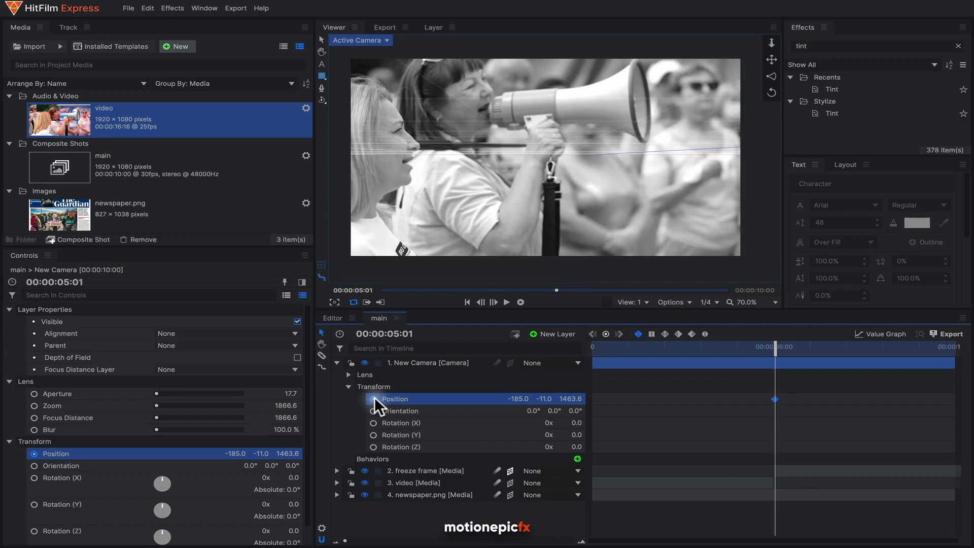
left_click(374, 423)
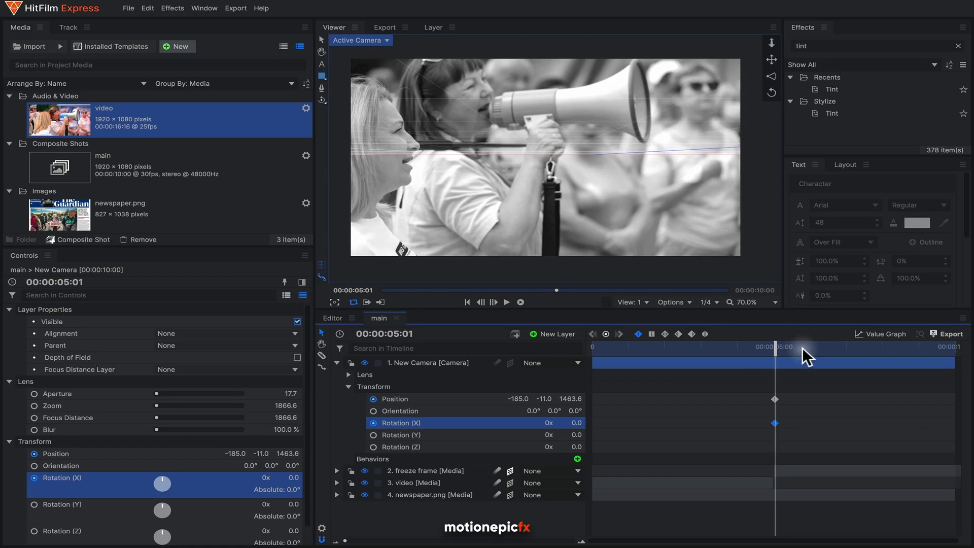
key("shift")
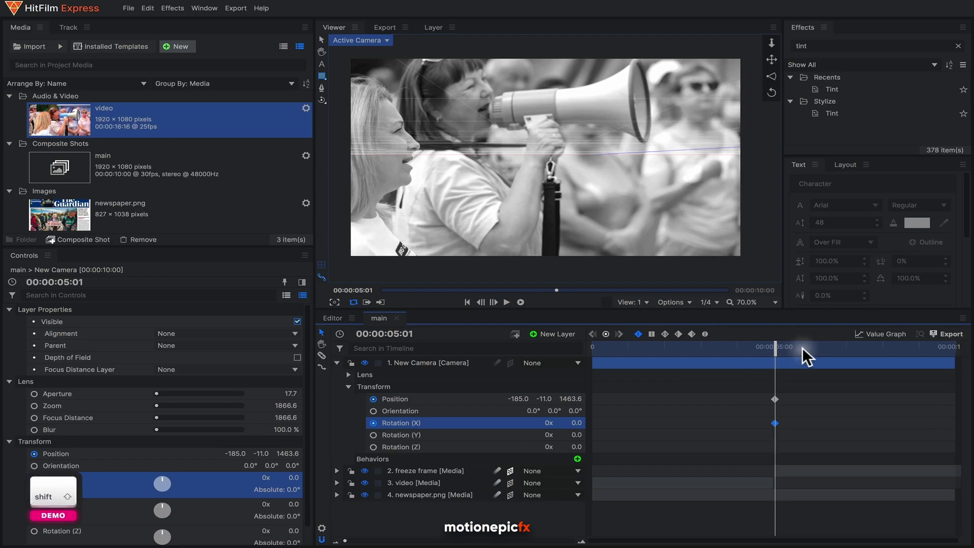
left_click_drag(802, 347, 847, 349)
left_click_drag(570, 399, 599, 399)
left_click_drag(515, 399, 576, 399)
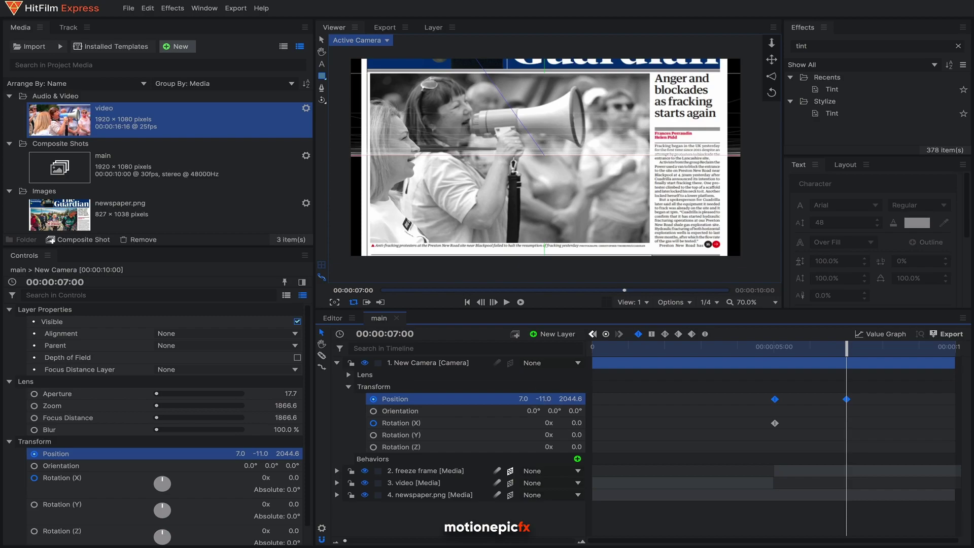
left_click_drag(571, 399, 537, 399)
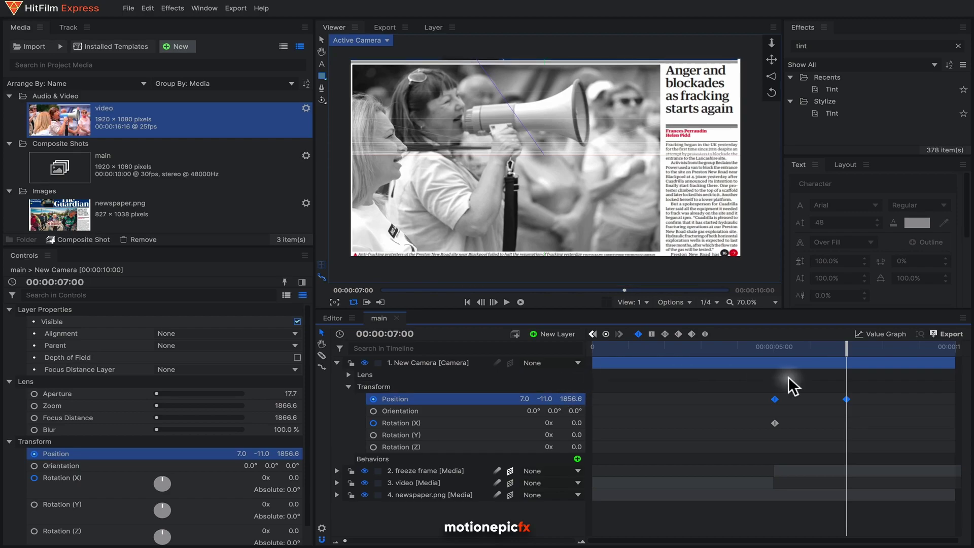
Preview the pull-back from 5 seconds, then tilt the camera to -12° on X at 7:00.
left_click(773, 349)
key("space")
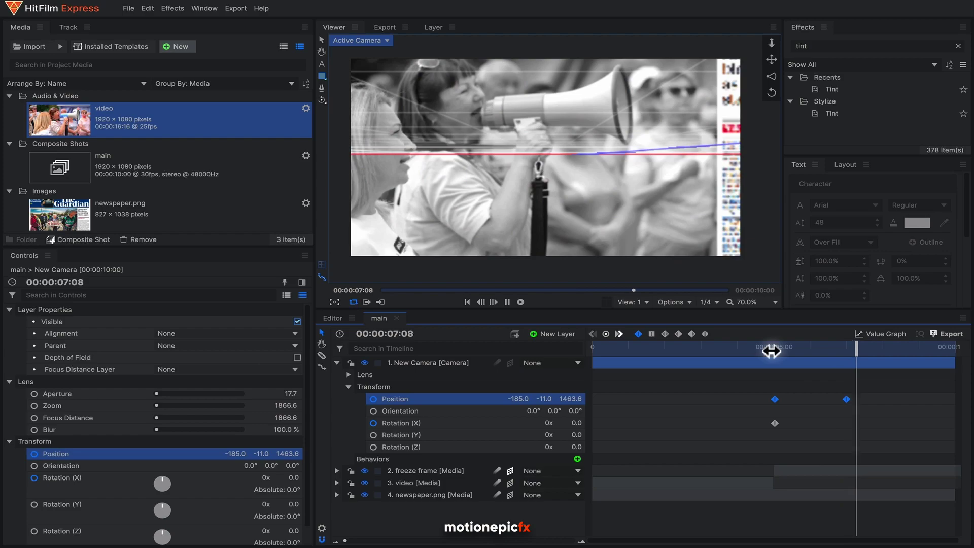
key("space")
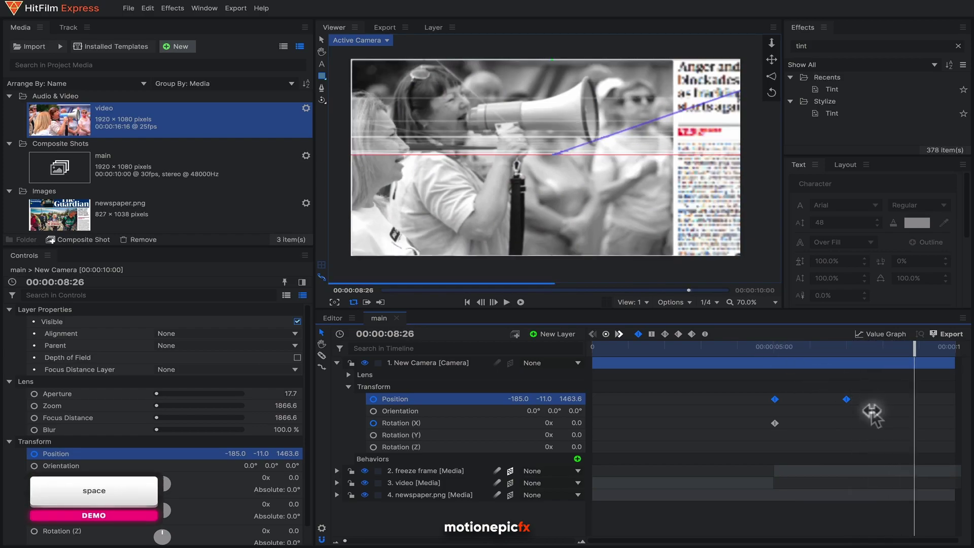
left_click(846, 398)
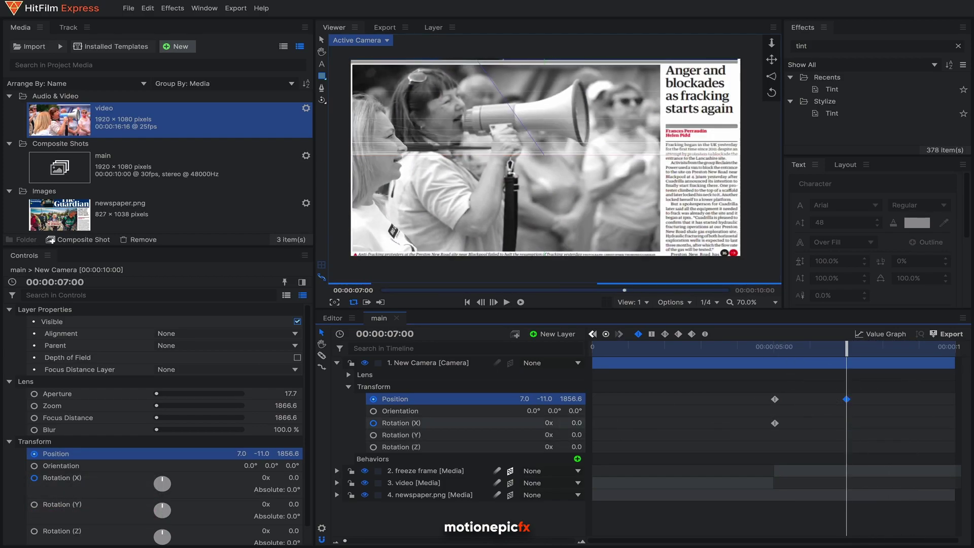
left_click_drag(294, 478, 562, 399)
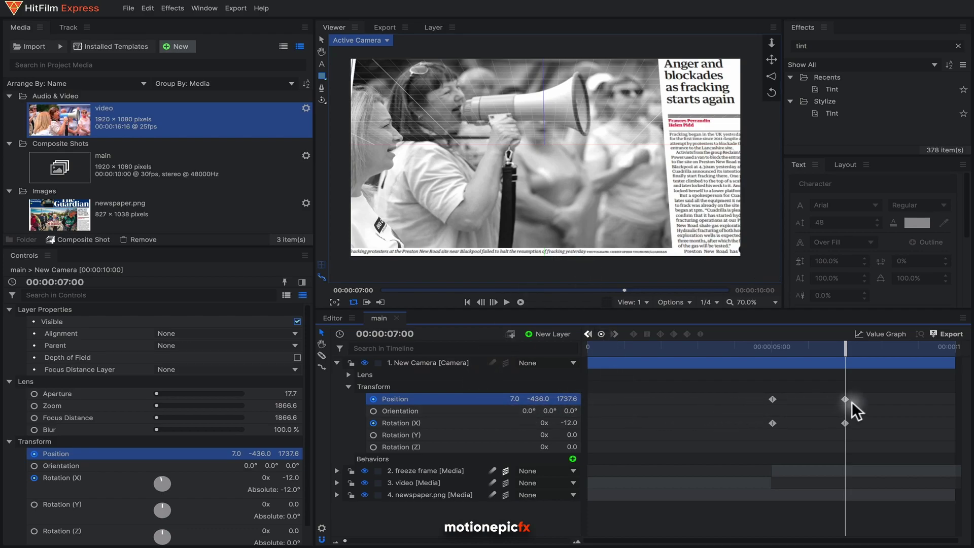
Make all four camera keyframes Smooth and set their spatial interpolation to Linear.
left_click_drag(865, 395, 759, 428)
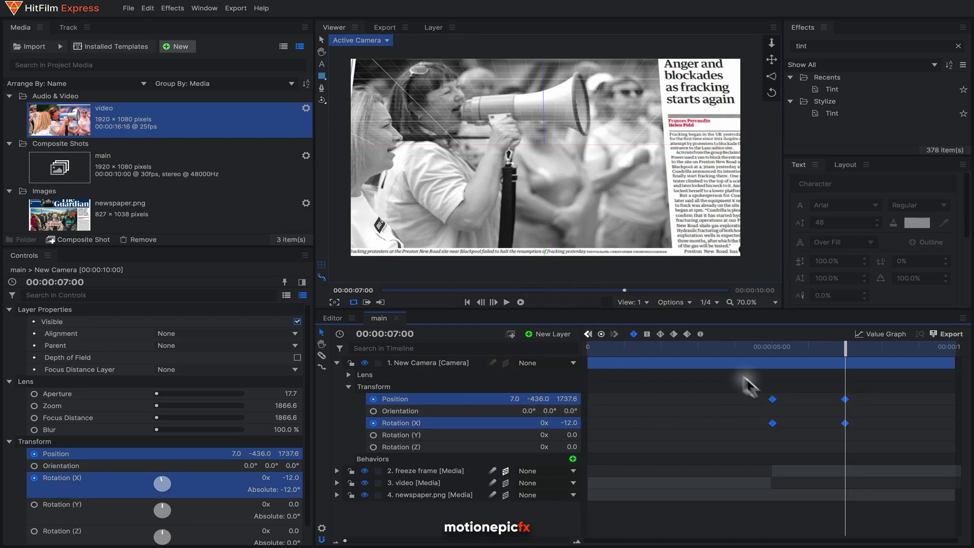
left_click(701, 333)
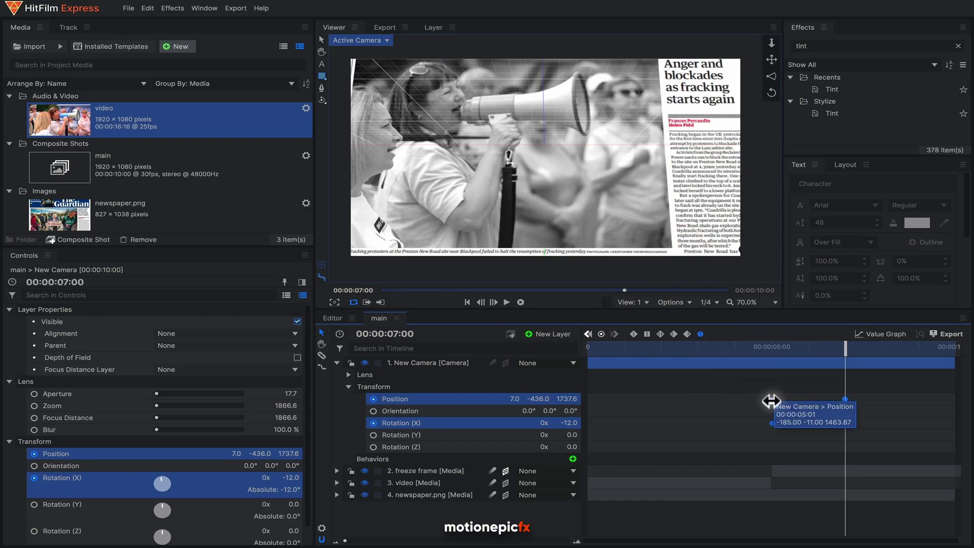
right_click(772, 399)
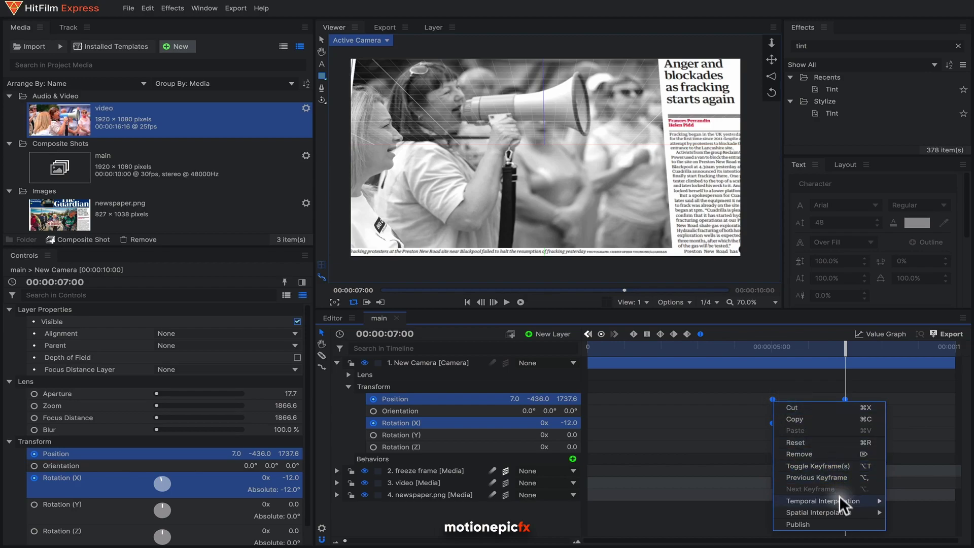
mouse_move(827, 513)
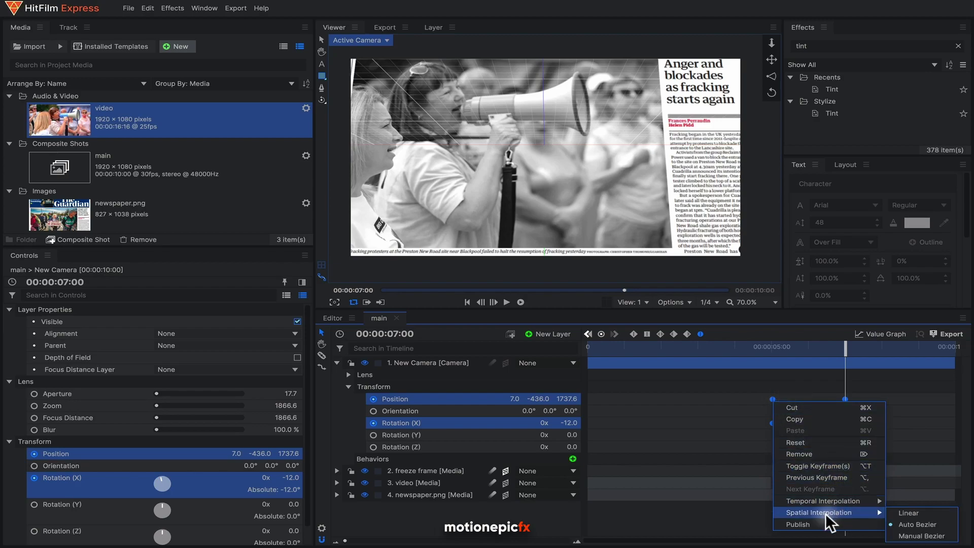
left_click(901, 510)
left_click(762, 346)
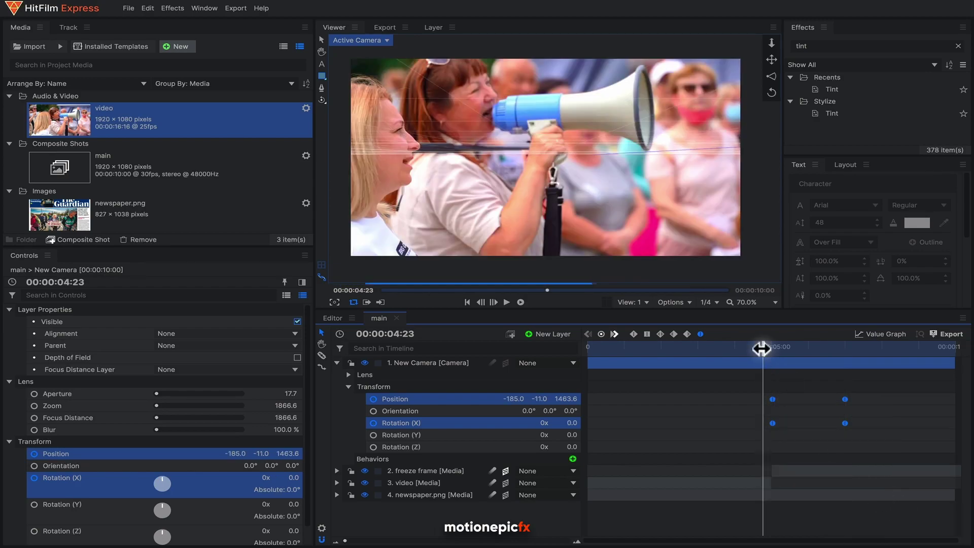
left_click_drag(763, 348, 774, 349)
key("space")
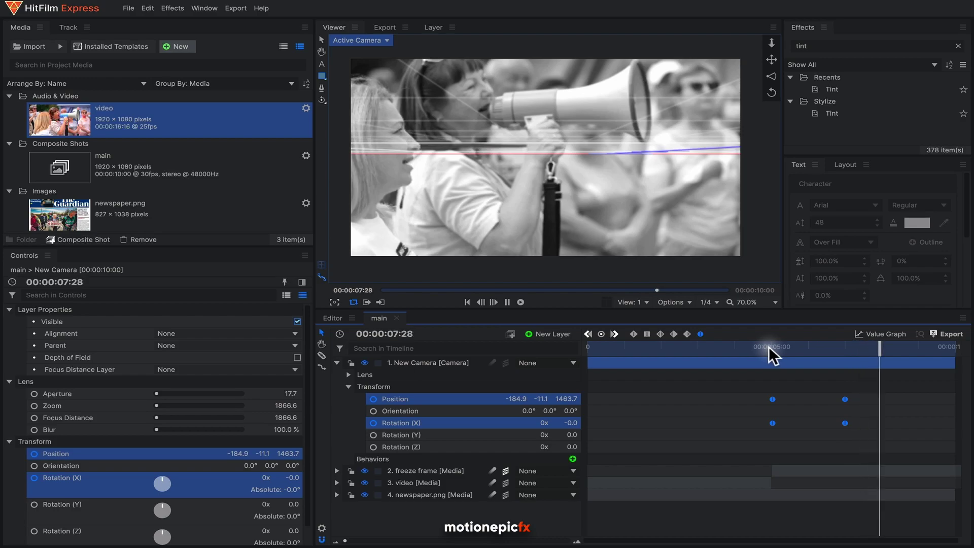
key("space")
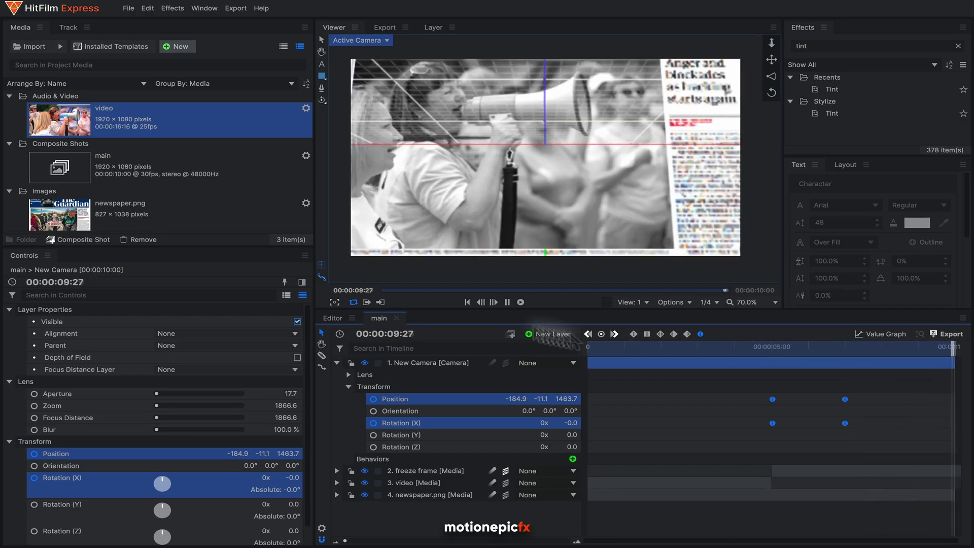